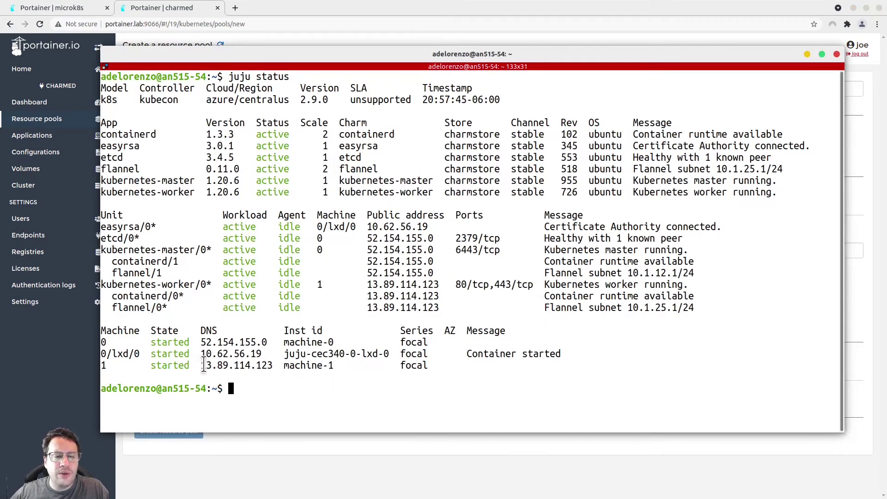
# Select the worker machine's public address 13.89.114.123 in the juju status output
pyautogui.moveTo(201, 366); pyautogui.dragTo(274, 368)
# Copy the selected address 13.89.114.123 to the clipboard
pyautogui.rightClick(267, 372)
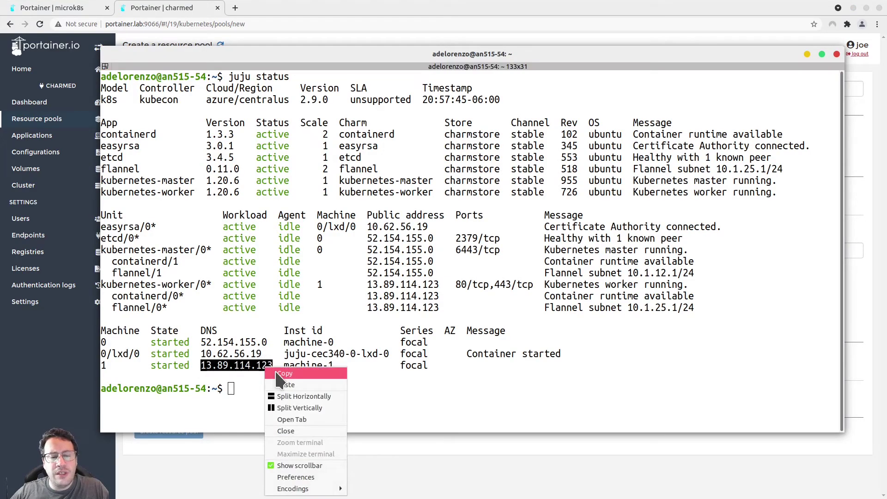
pyautogui.click(283, 373)
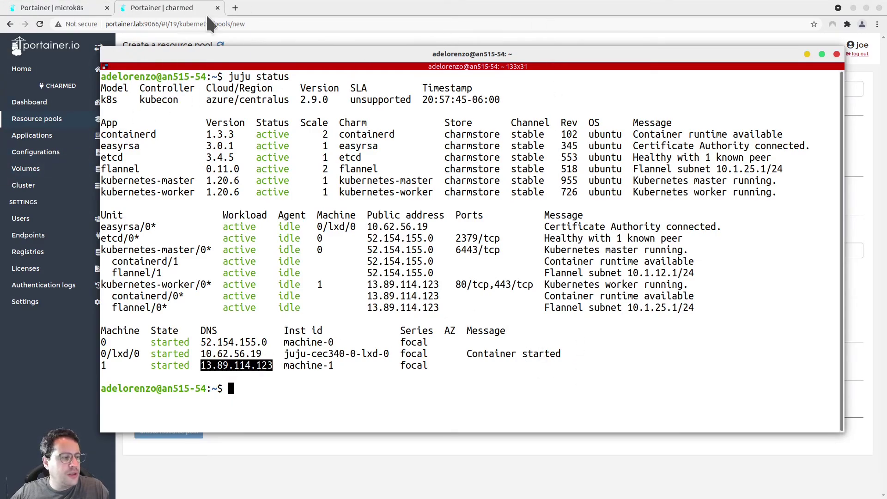
# Back in Portainer, set the ingress hostname to grafana.13.89.114.123.nip.io and create the pool
pyautogui.click(362, 24)
pyautogui.click(300, 249)
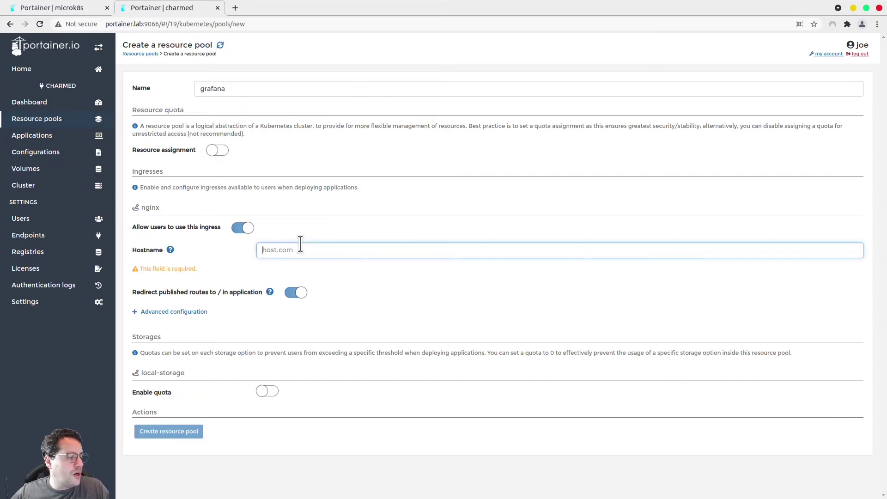
pyautogui.write('graf')
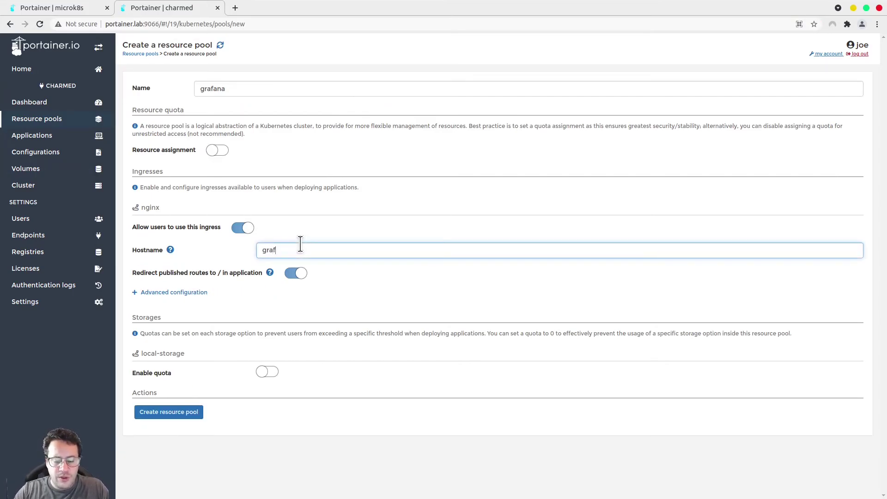
pyautogui.write('ana.')
pyautogui.hotkey('ctrl', 'v')
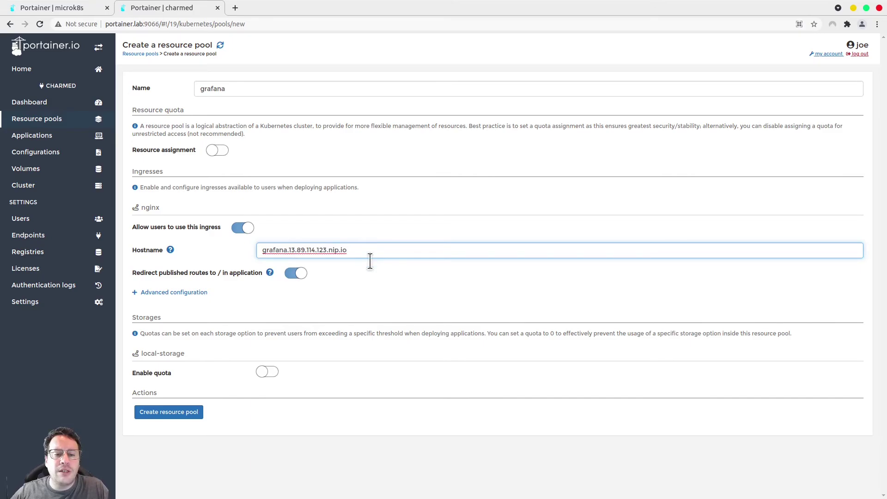
pyautogui.click(179, 416)
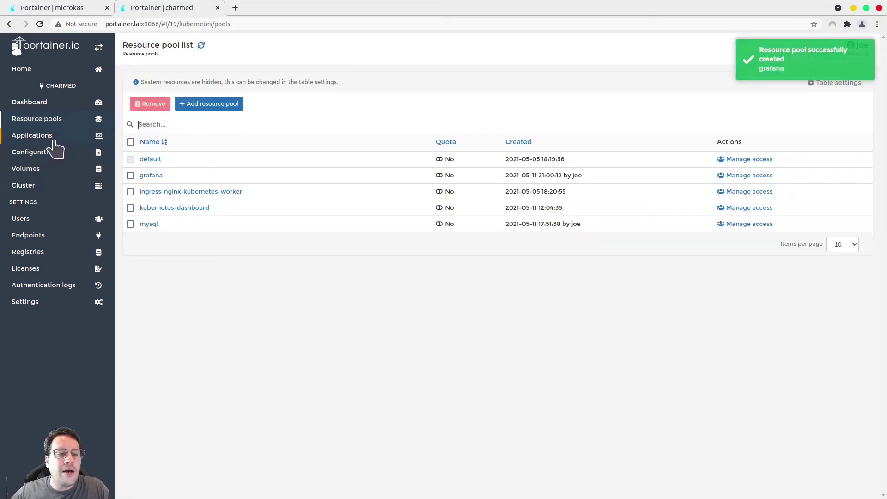
# Start a new application named grafana using the ubuntu/grafana image
pyautogui.click(51, 138)
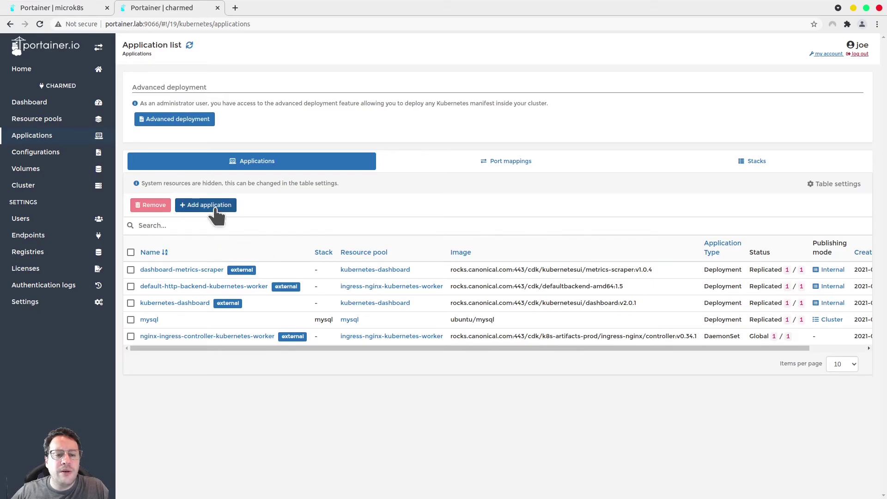
pyautogui.click(213, 205)
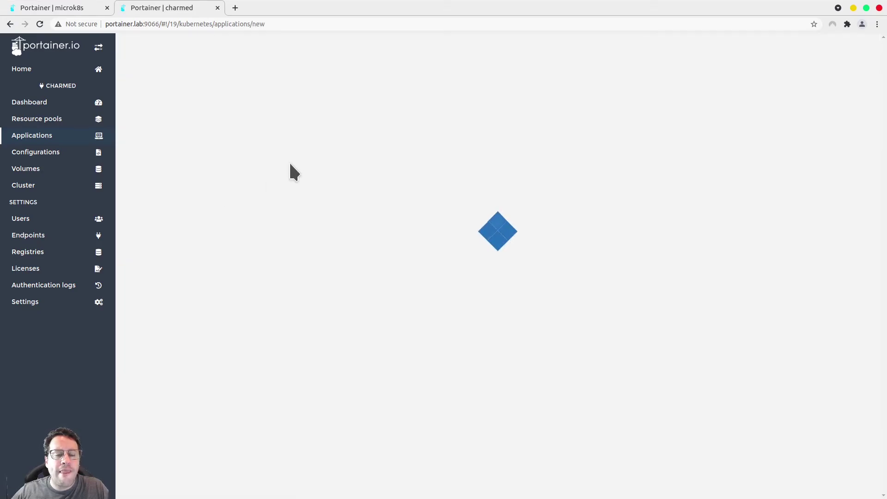
pyautogui.write('grafana')
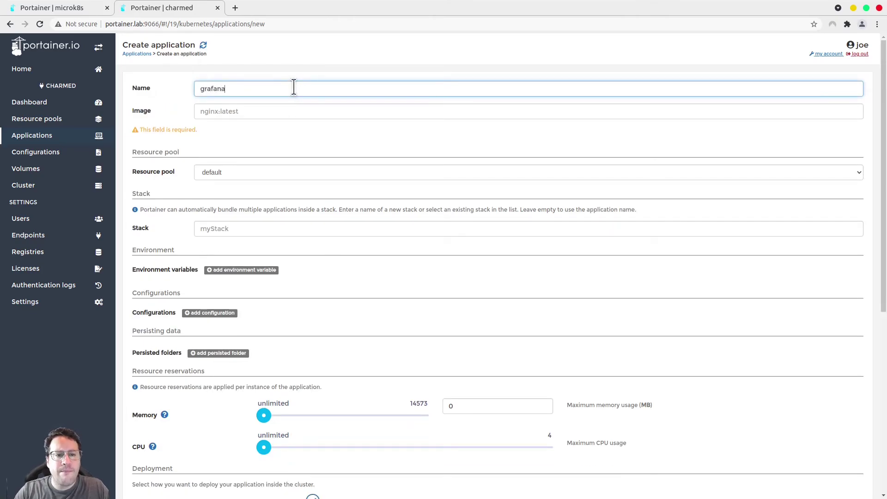
pyautogui.press('Tab')
pyautogui.write('u')
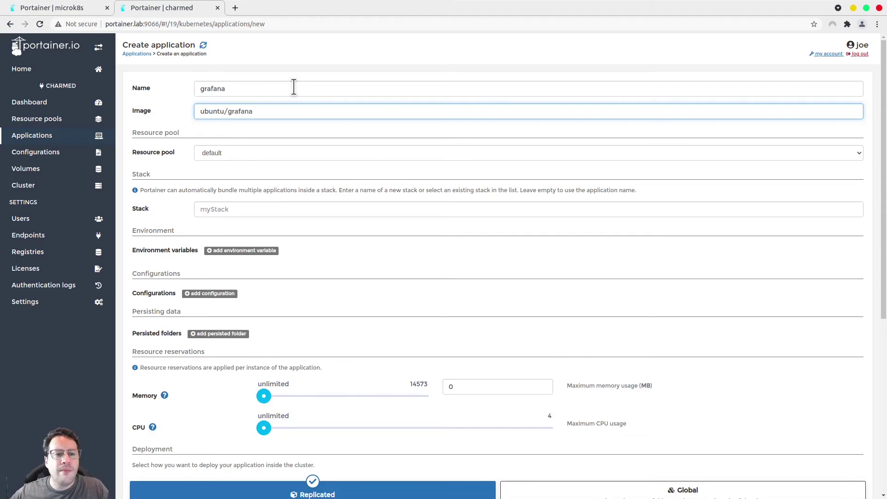
# Place the grafana application in the grafana resource pool
pyautogui.click(298, 157)
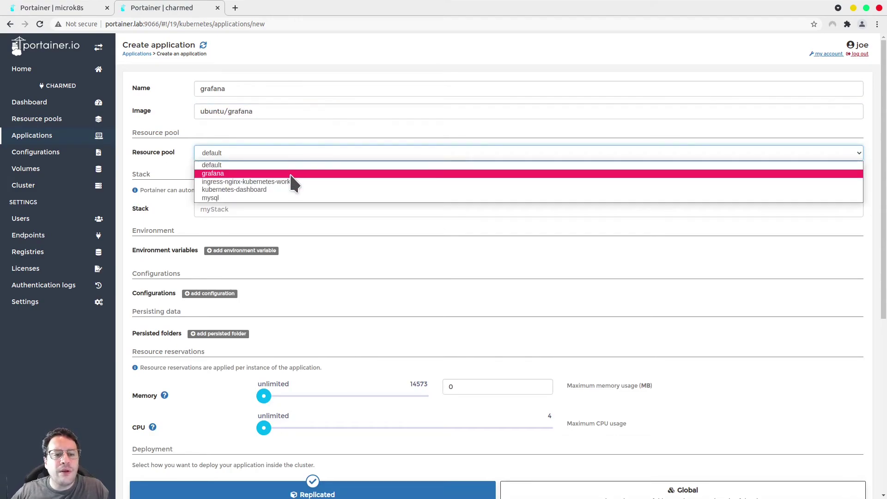
pyautogui.click(289, 172)
pyautogui.click(376, 156)
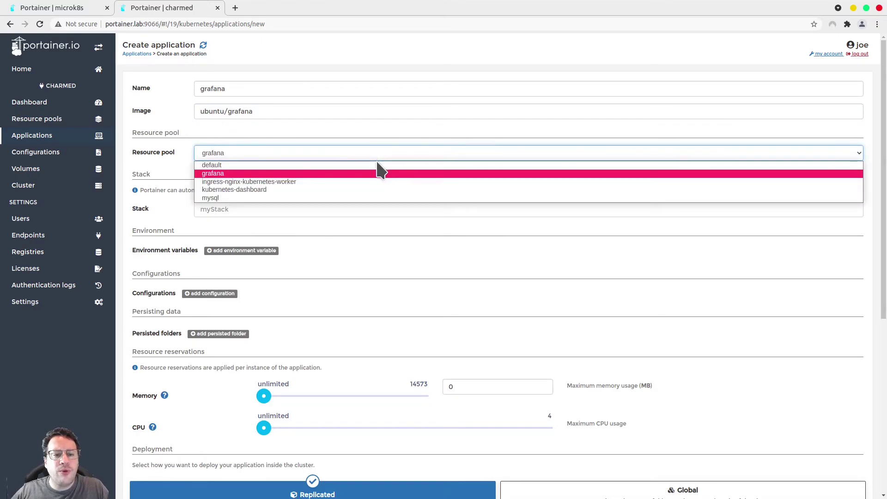
pyautogui.click(381, 164)
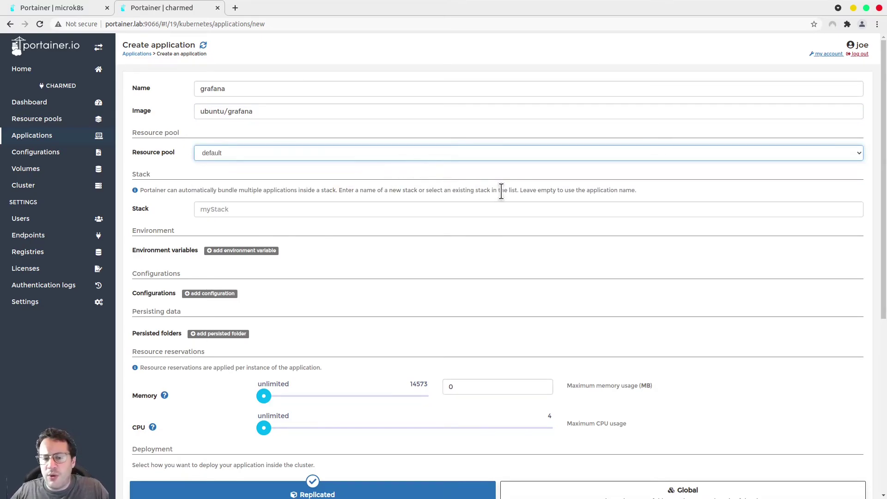
pyautogui.scroll(-6, 502, 192)
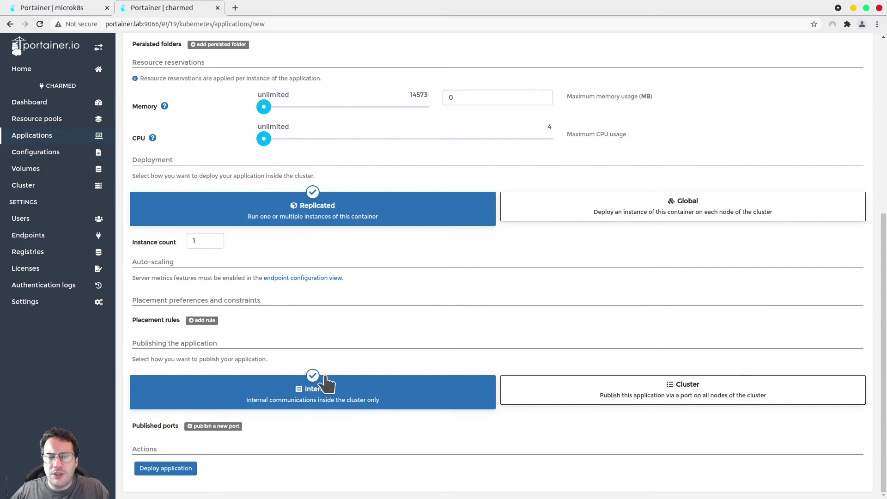
pyautogui.scroll(6, 546, 352)
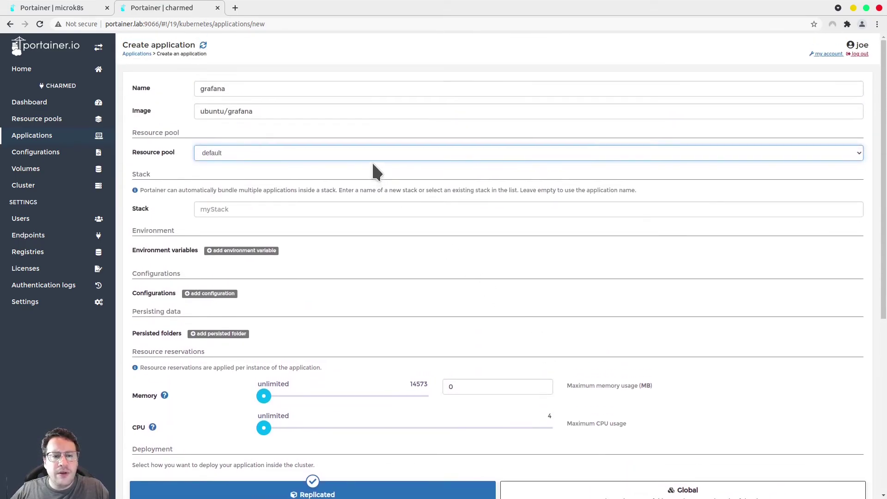
pyautogui.click(376, 151)
pyautogui.click(354, 174)
pyautogui.scroll(-6, 427, 278)
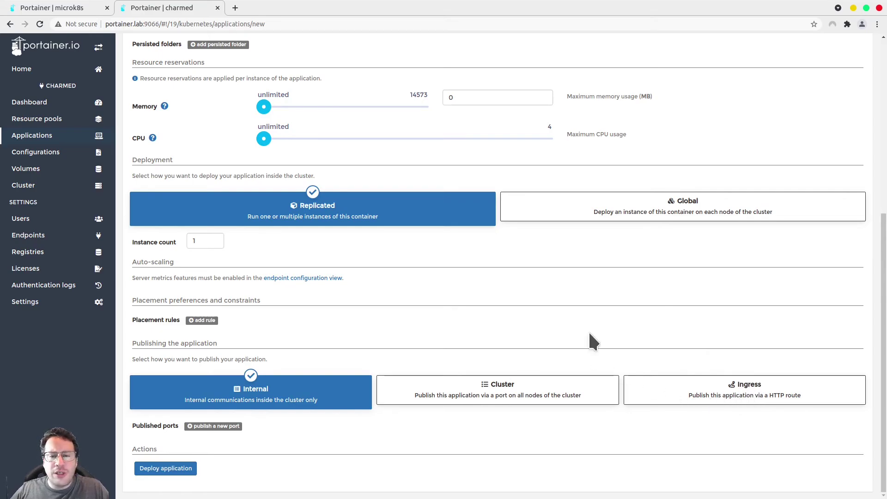
pyautogui.scroll(6, 590, 334)
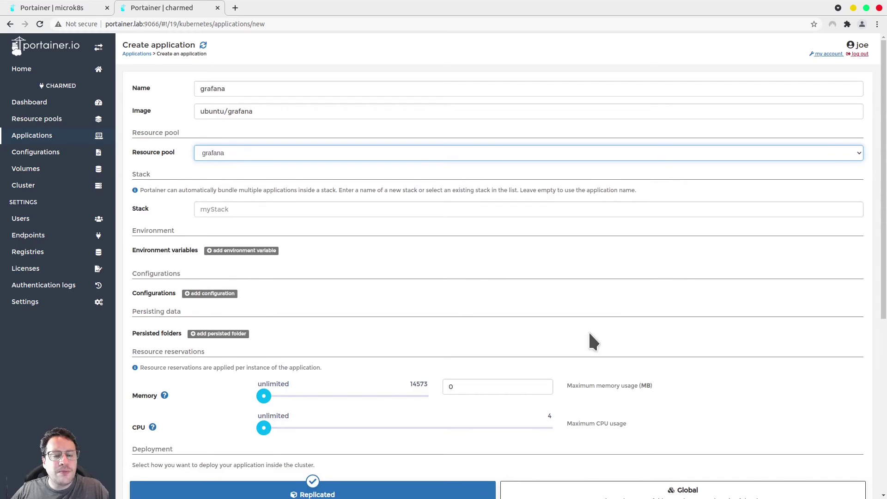
pyautogui.scroll(-6, 590, 333)
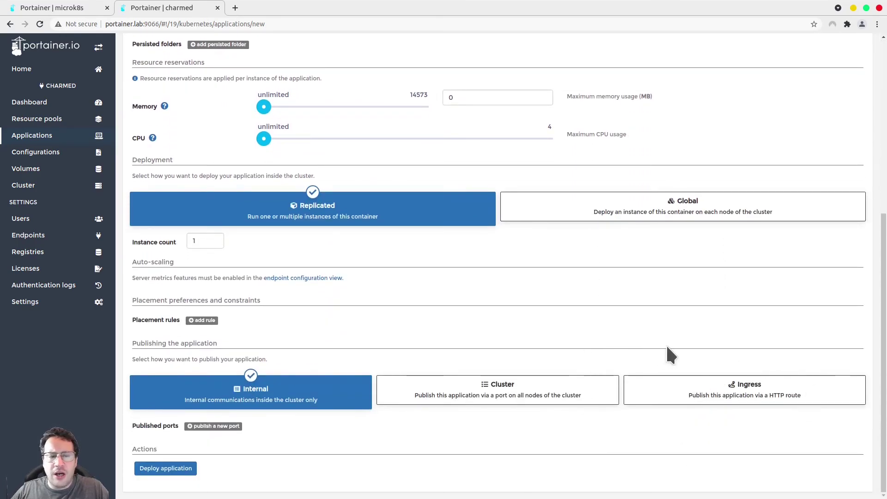
pyautogui.scroll(6, 669, 354)
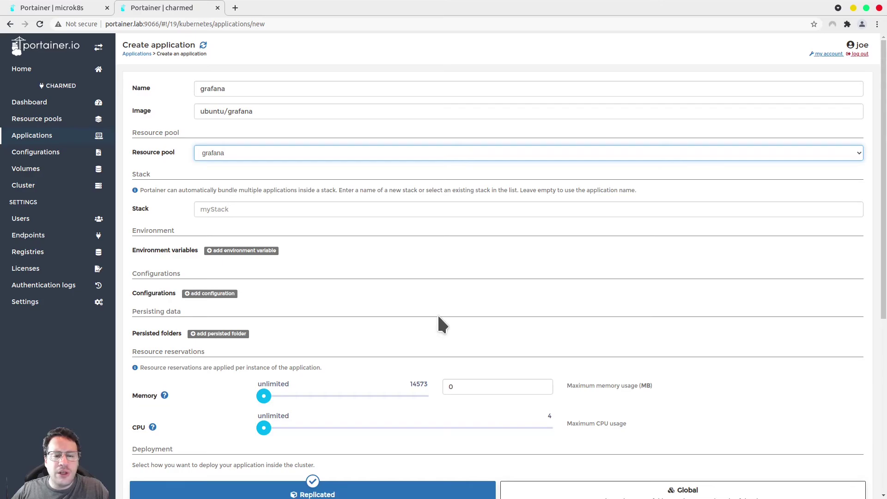
pyautogui.scroll(-6, 437, 315)
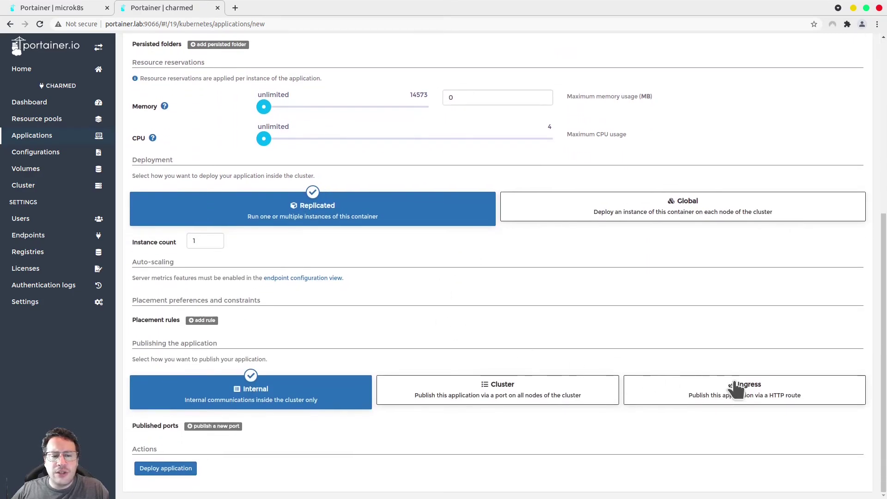
# Publish the application through ingress on container port 3000 at route /
pyautogui.click(737, 390)
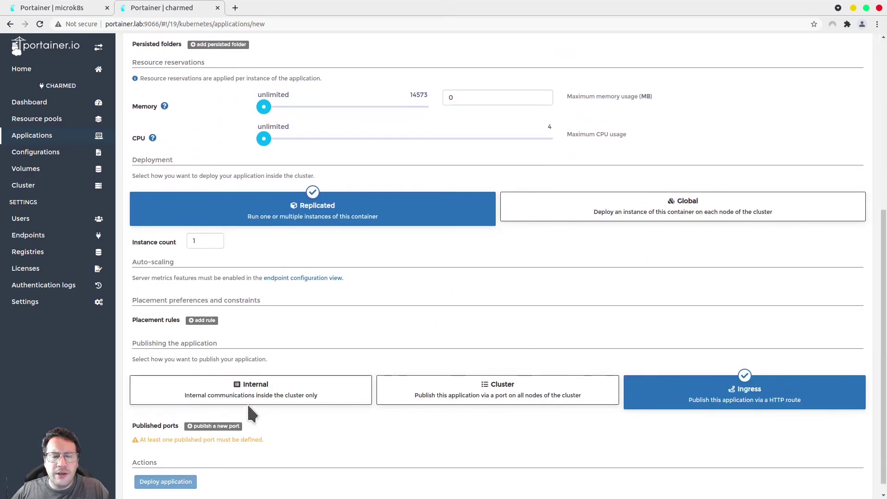
pyautogui.click(212, 428)
pyautogui.click(266, 441)
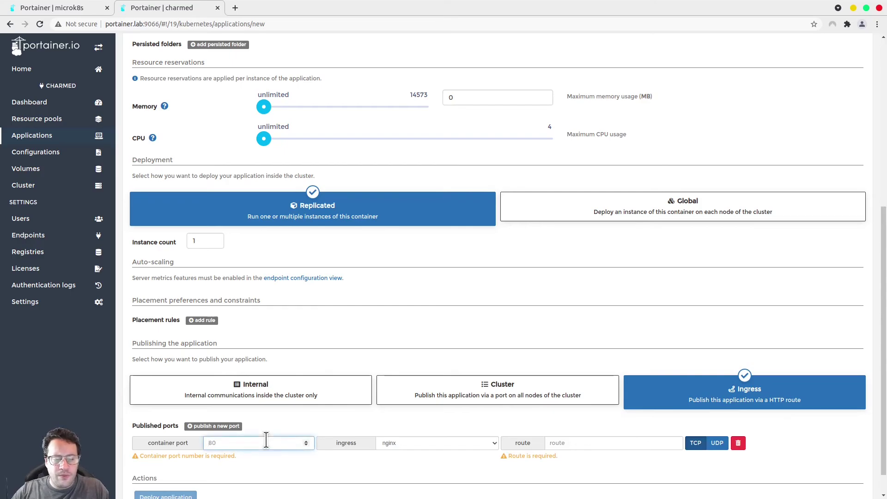
pyautogui.write('3000')
pyautogui.press('Tab')
pyautogui.press('Tab')
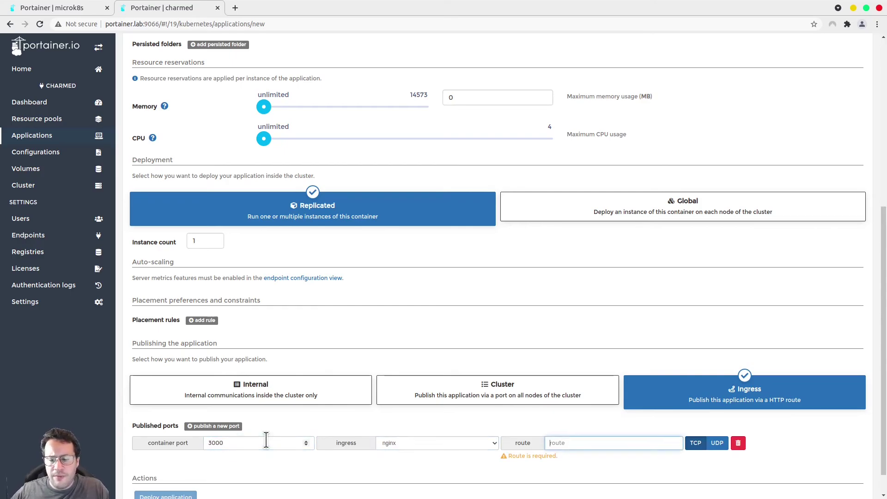
pyautogui.write('/')
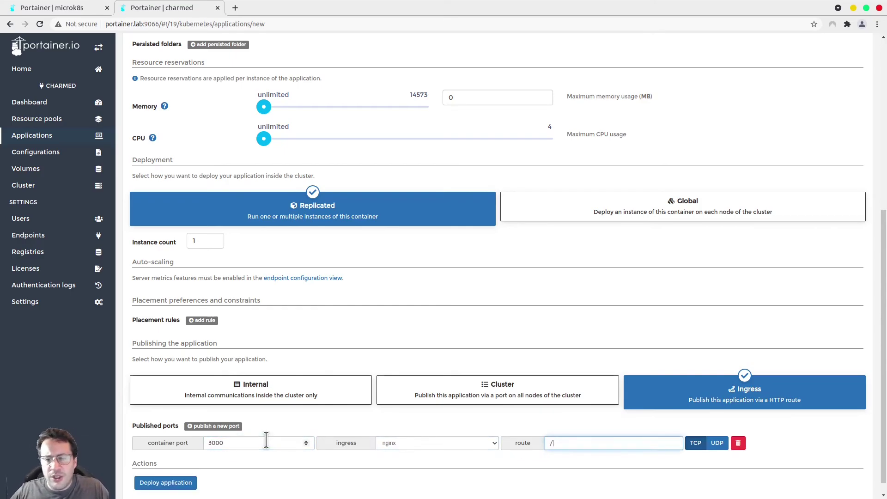
# Deploy the grafana application and refresh the application list to check its status
pyautogui.scroll(3, 548, 275)
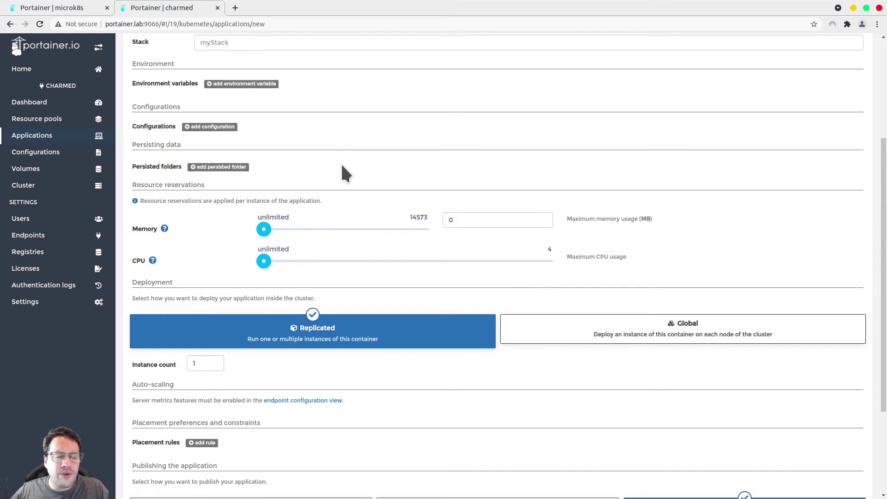
pyautogui.scroll(-3, 550, 289)
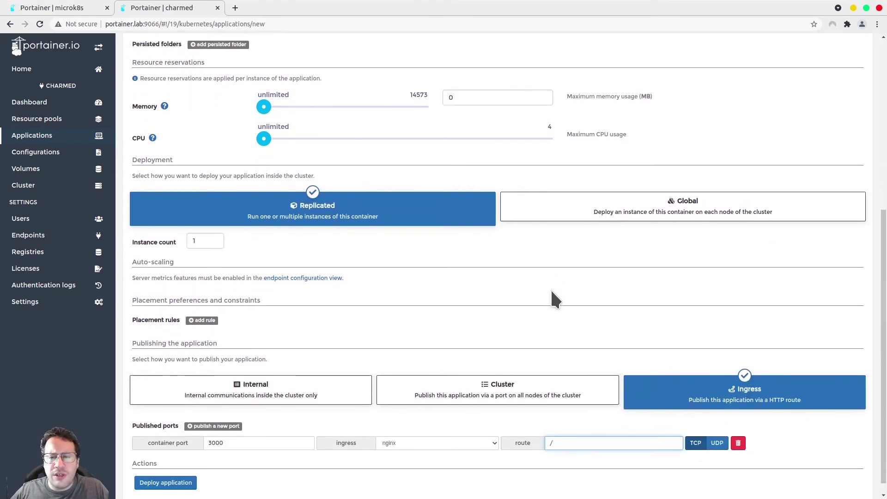
pyautogui.scroll(-1, 551, 291)
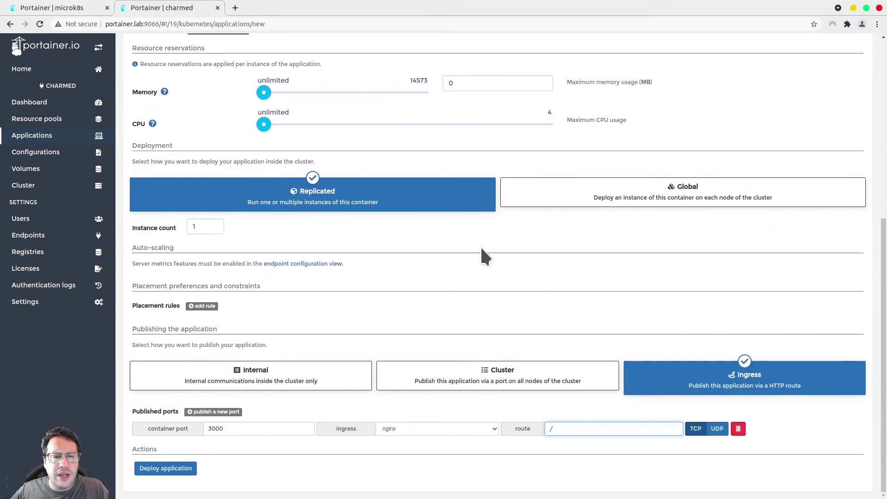
pyautogui.scroll(8, 475, 254)
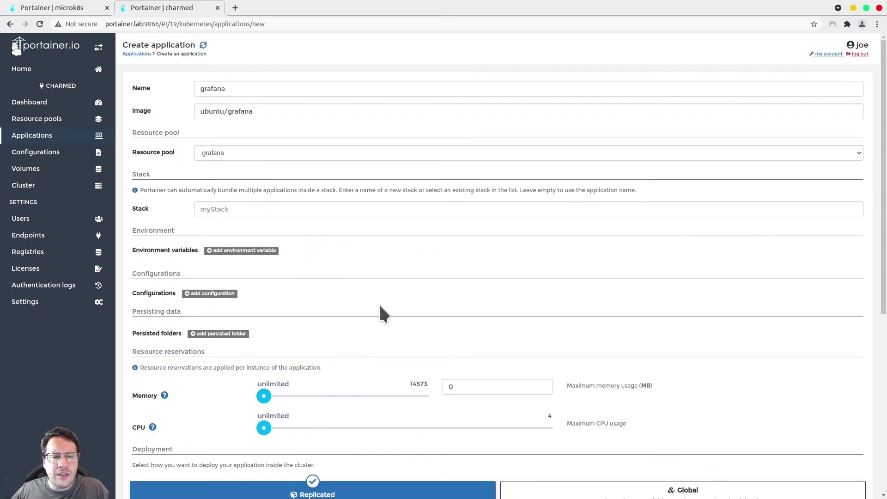
pyautogui.scroll(-7, 382, 310)
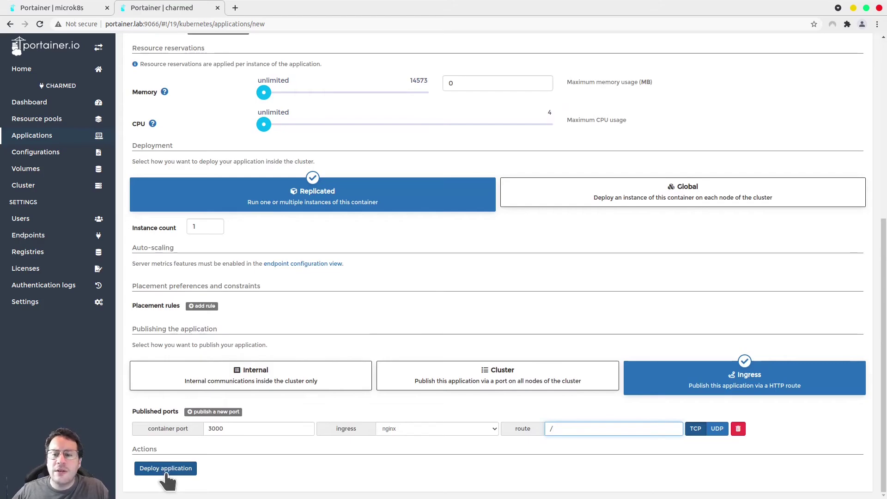
pyautogui.click(176, 474)
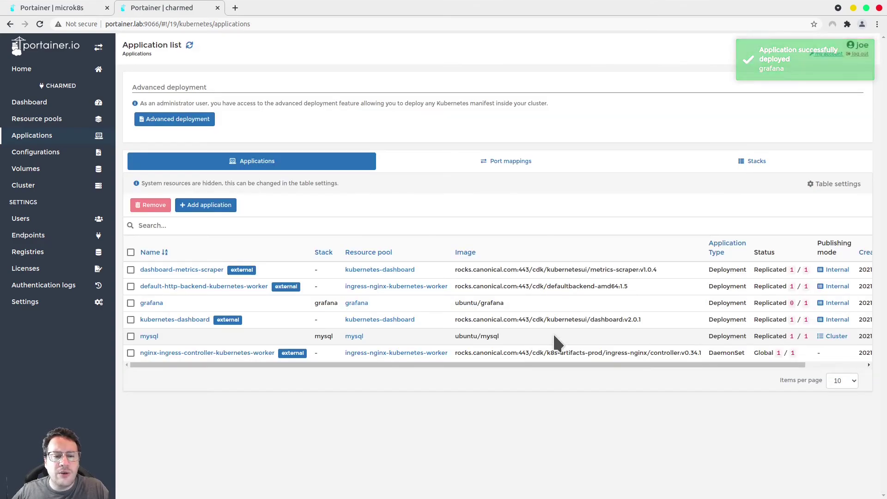
pyautogui.click(190, 45)
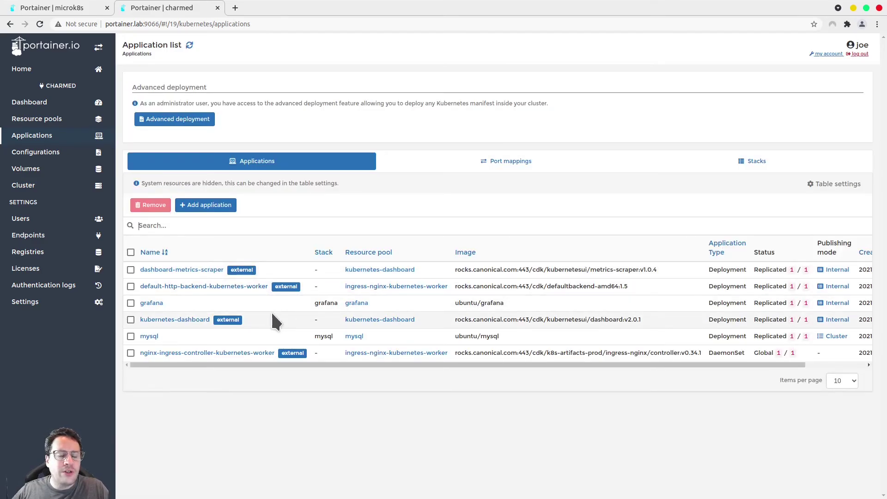
# Show the charmed cluster's port mappings, briefly checking the microk8s endpoint dashboard in between
pyautogui.click(528, 172)
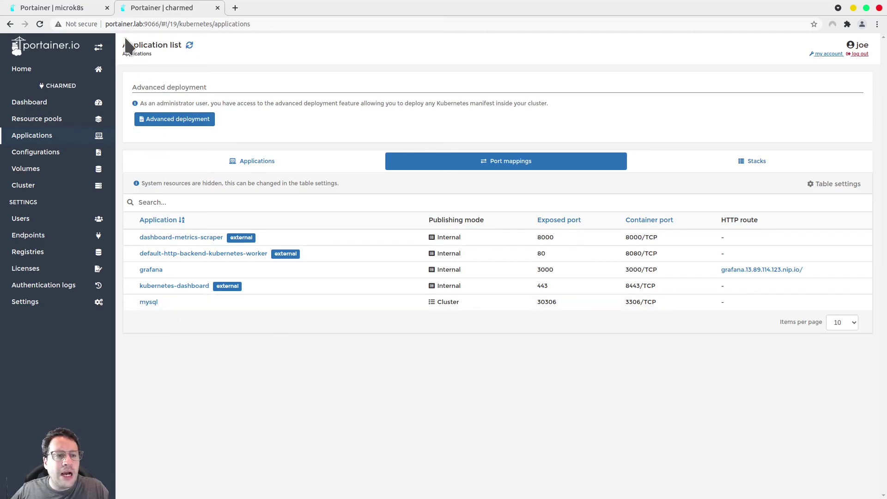
pyautogui.click(73, 10)
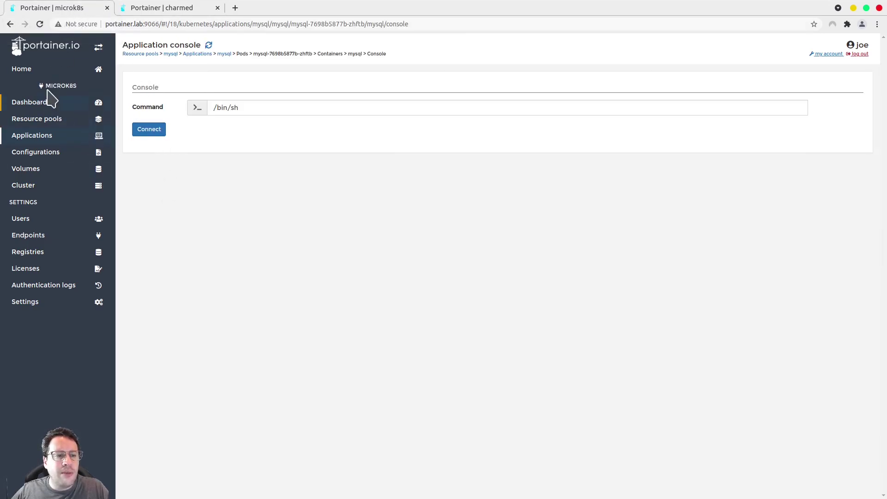
pyautogui.click(37, 71)
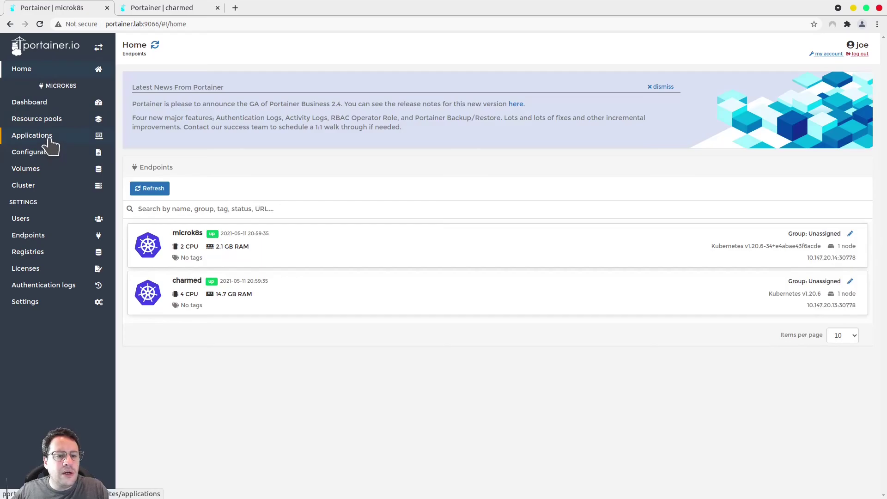
pyautogui.click(231, 254)
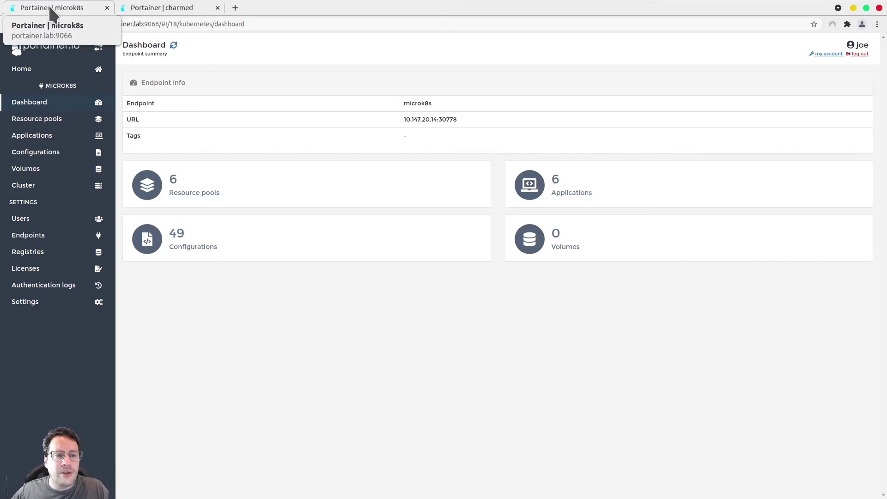
pyautogui.click(175, 7)
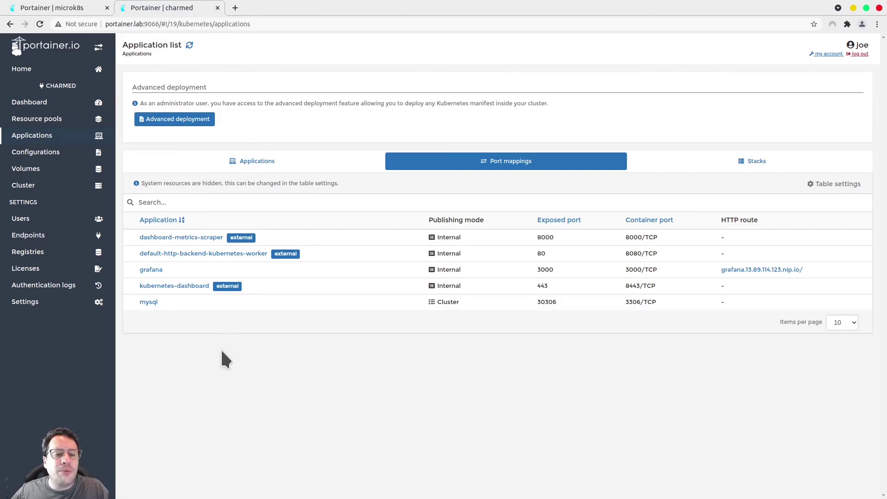
pyautogui.click(764, 270)
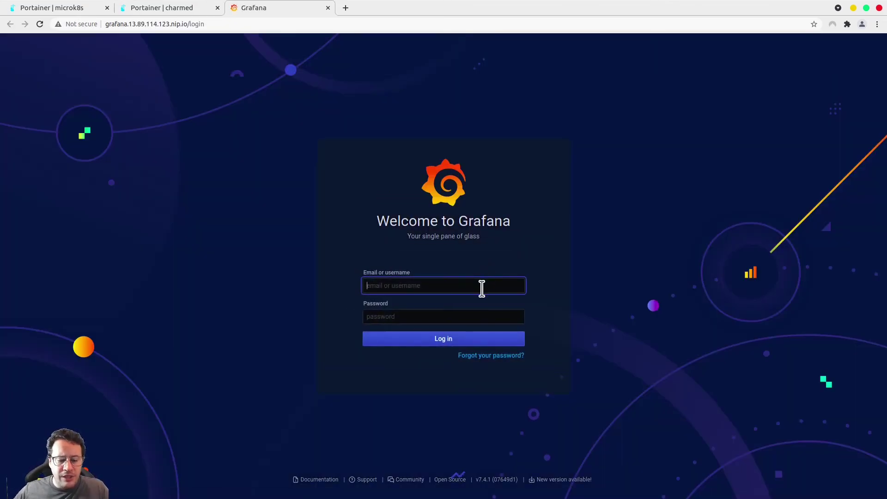
pyautogui.write('admin')
pyautogui.press('Tab')
pyautogui.write('adm')
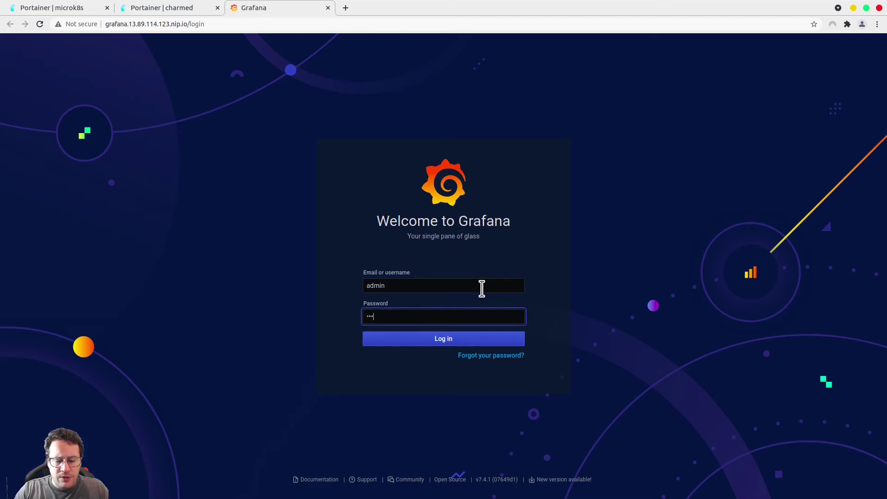
pyautogui.write('in')
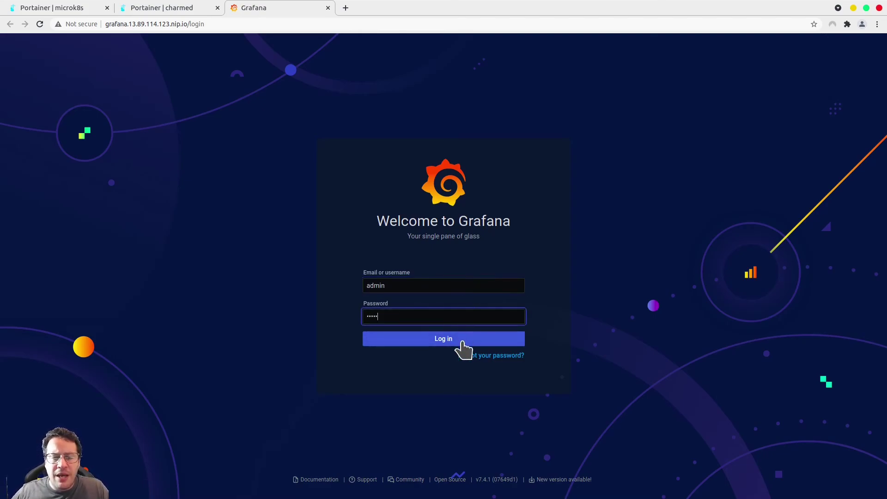
pyautogui.click(460, 341)
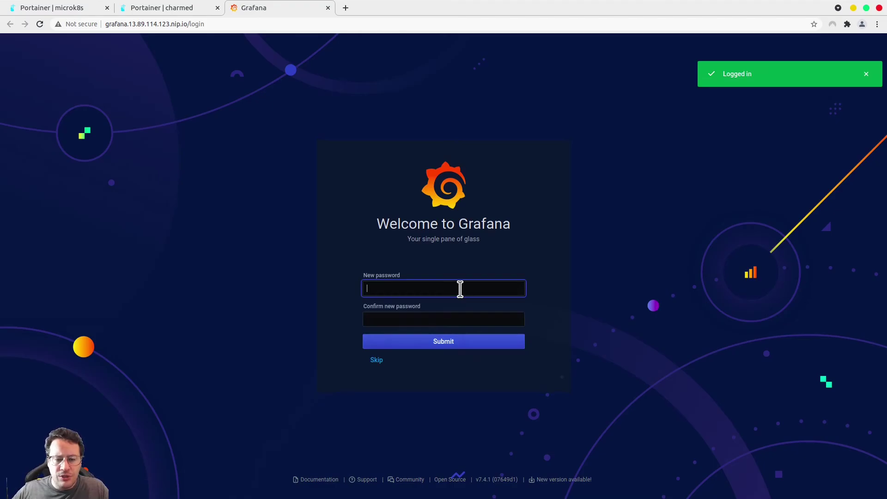
# Set and confirm a new admin password, then go to the Data Sources page
pyautogui.write('*********')
pyautogui.press('Tab')
pyautogui.write('*')
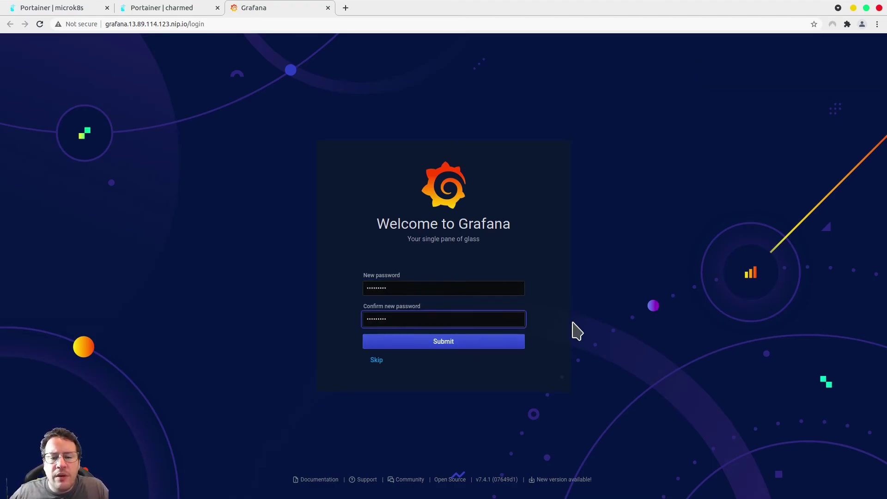
pyautogui.press('Return')
pyautogui.moveTo(15, 189)
pyautogui.click(50, 206)
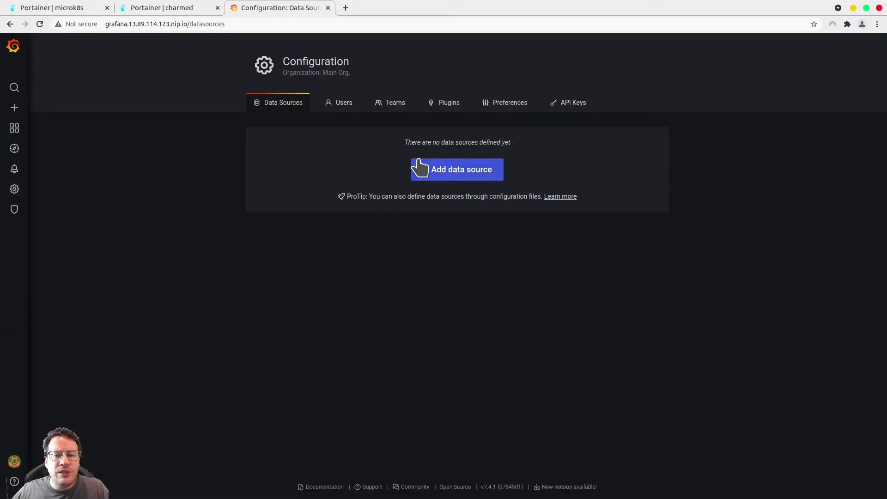
# Add a MySQL data source and rename it to edge1
pyautogui.click(439, 170)
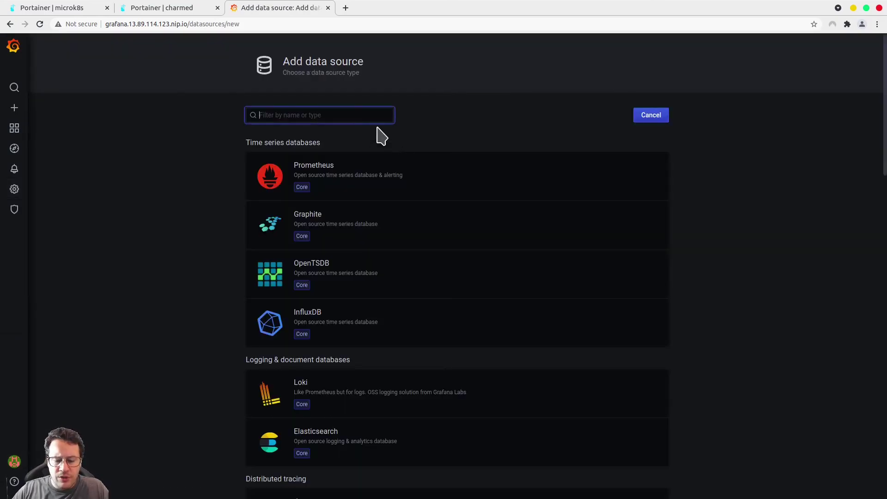
pyautogui.write('mysql')
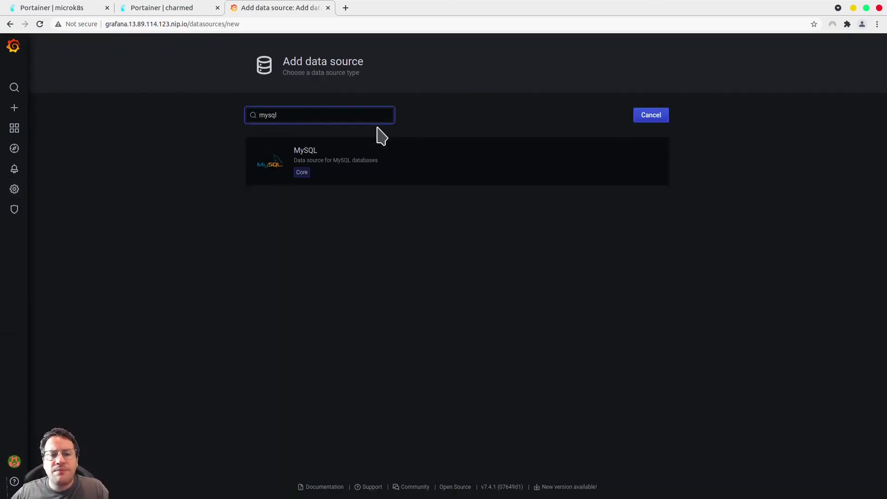
pyautogui.click(363, 167)
pyautogui.moveTo(348, 134); pyautogui.dragTo(322, 138)
pyautogui.doubleClick(322, 137)
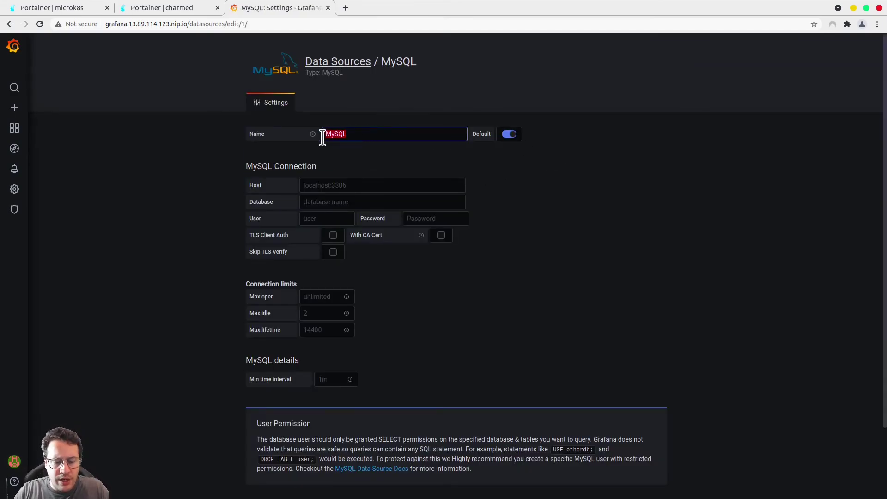
pyautogui.write('edge1')
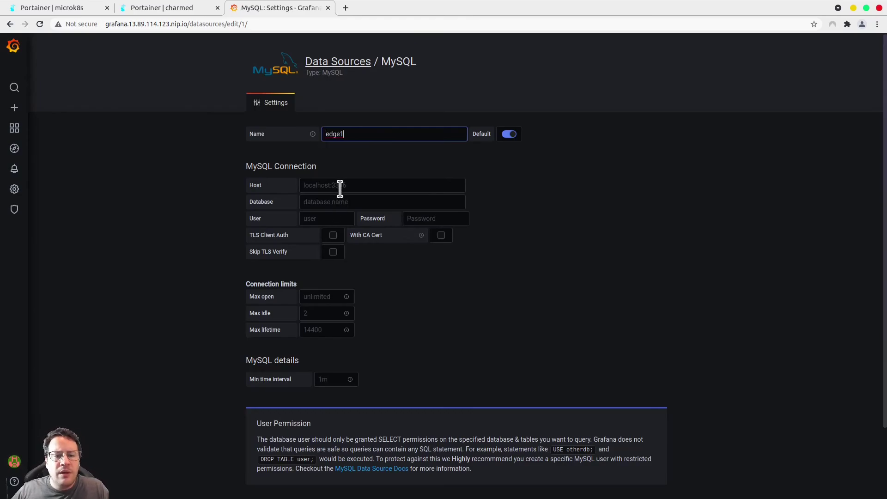
# Set host 10.147.20.13:30306, database edge1, user root and password, then save and test
pyautogui.click(340, 186)
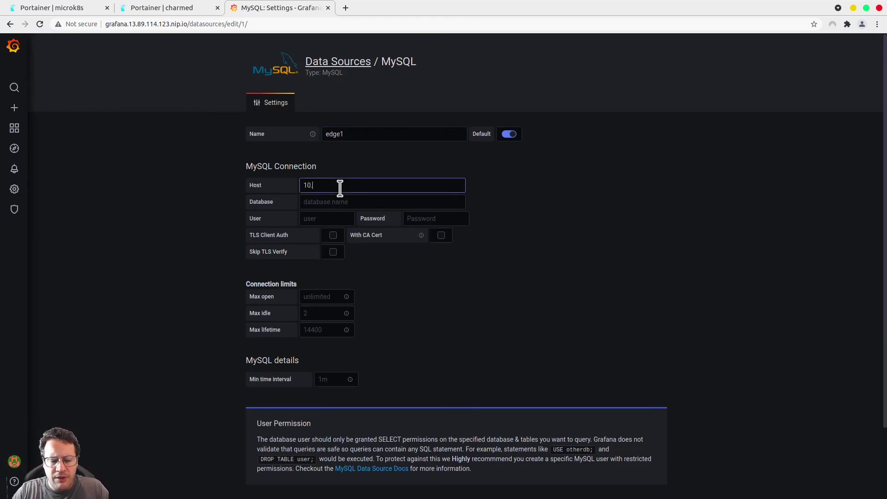
pyautogui.write('147')
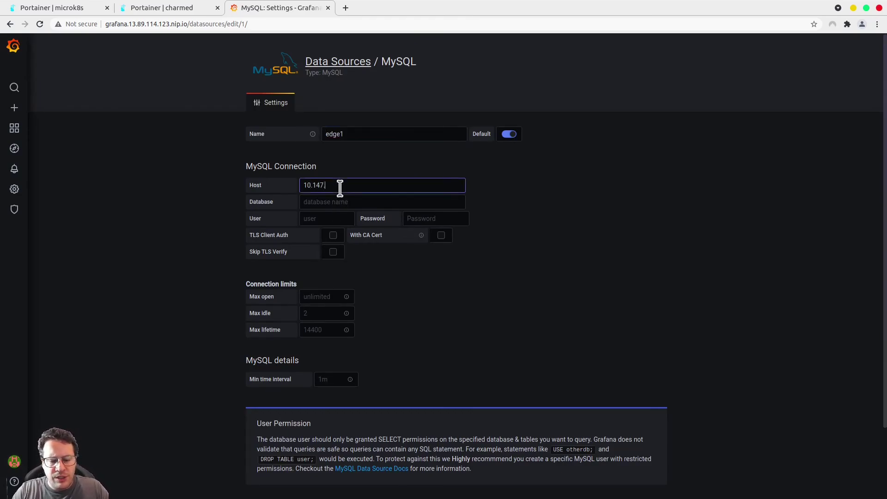
pyautogui.write('.20.1')
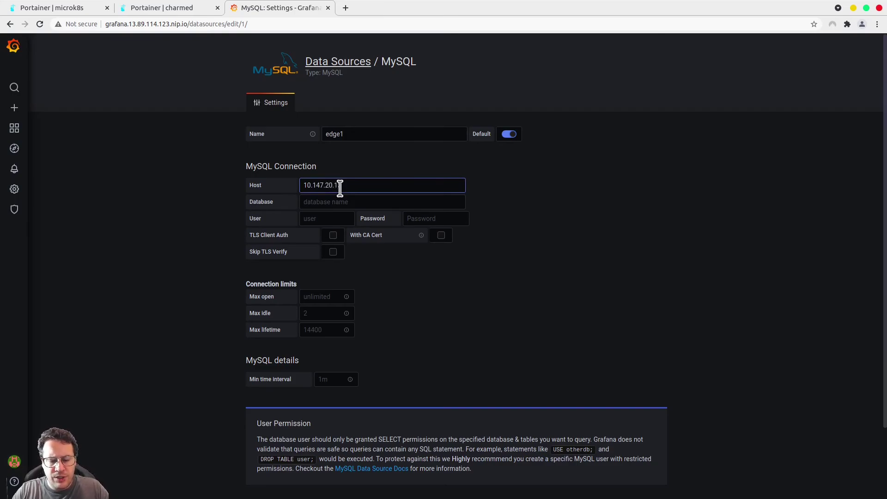
pyautogui.write(':30303')
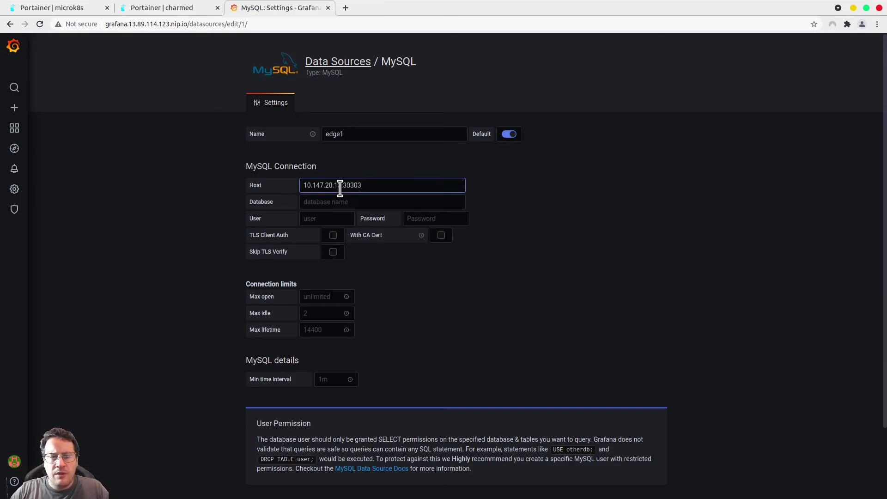
pyautogui.write('6')
pyautogui.click(348, 202)
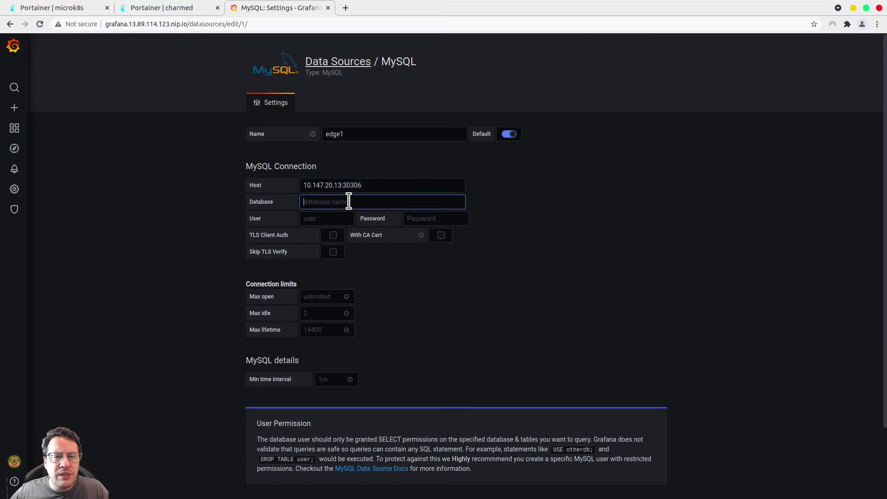
pyautogui.write('edge1')
pyautogui.press('Tab')
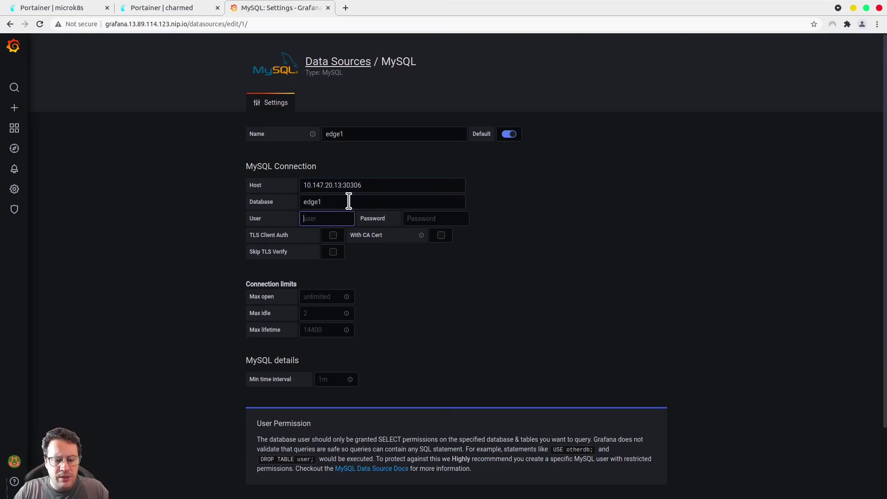
pyautogui.write('root')
pyautogui.press('Tab')
pyautogui.write('r')
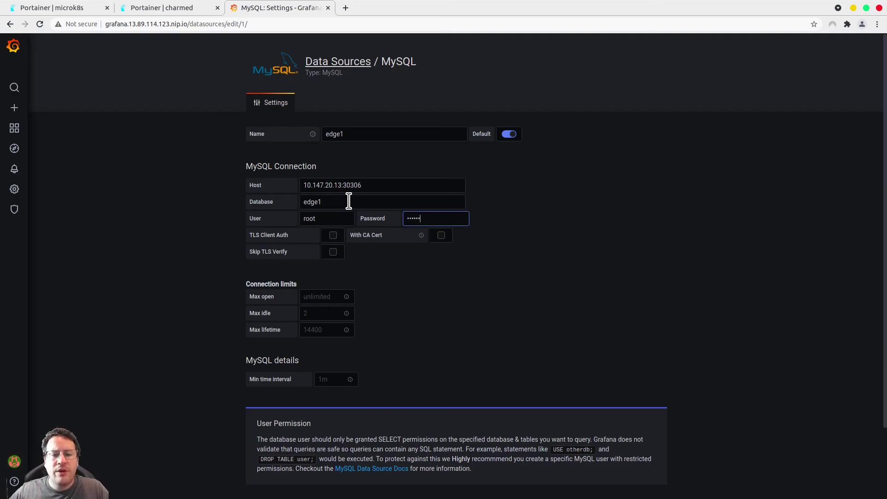
pyautogui.scroll(-3, 531, 279)
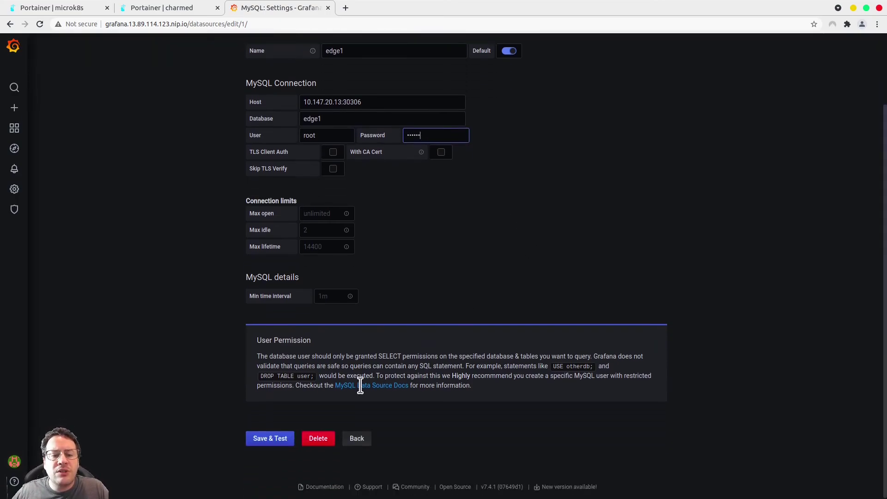
pyautogui.click(283, 438)
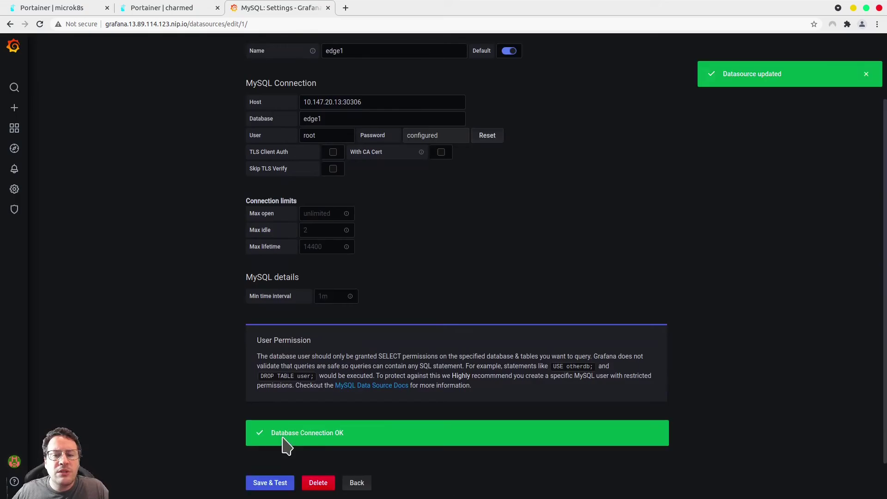
pyautogui.click(356, 481)
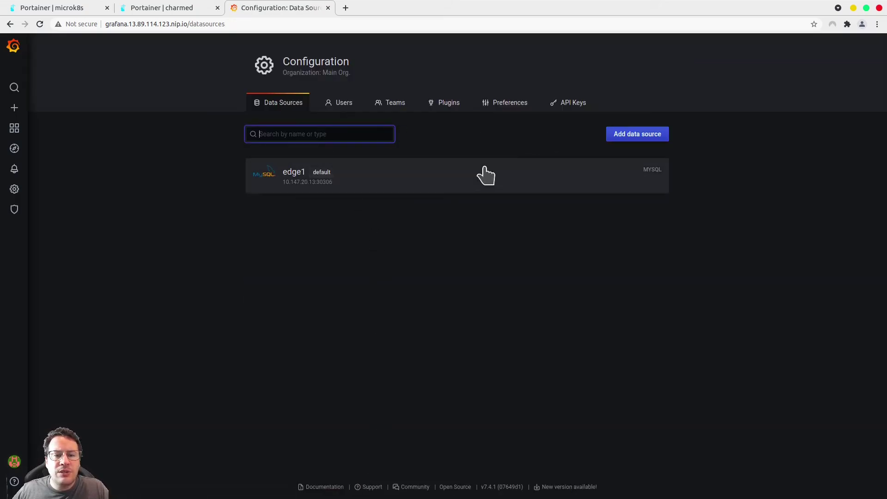
# Add a second MySQL data source named edge2
pyautogui.click(628, 134)
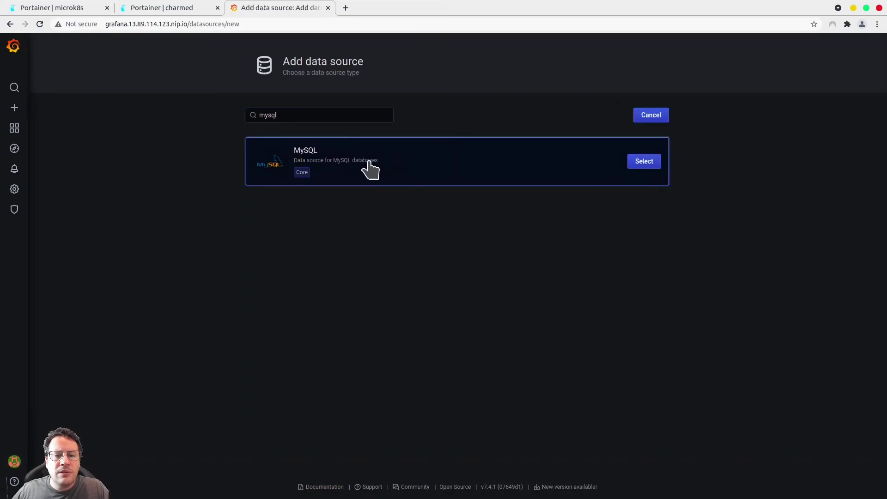
pyautogui.click(367, 168)
pyautogui.moveTo(376, 136); pyautogui.dragTo(316, 138)
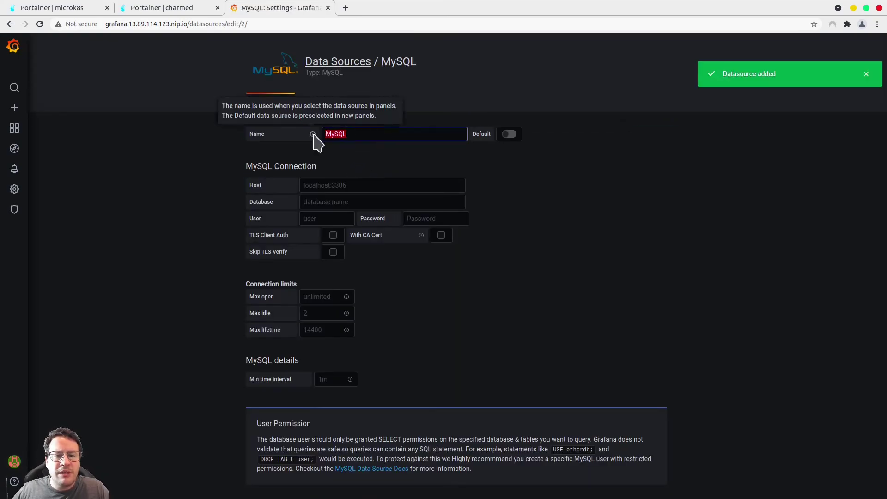
pyautogui.write('edge2')
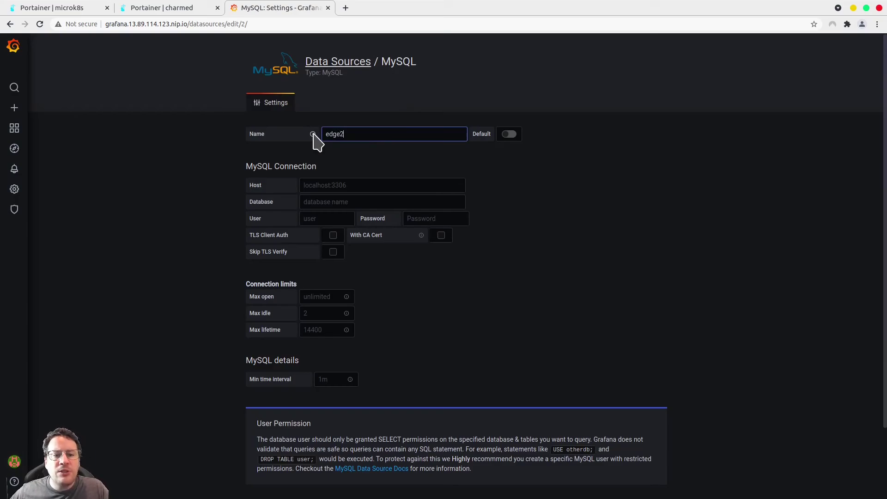
# Set host 10.147.20.13:30306, database edge2, user root and password, then save and test
pyautogui.click(383, 184)
pyautogui.write('10.147')
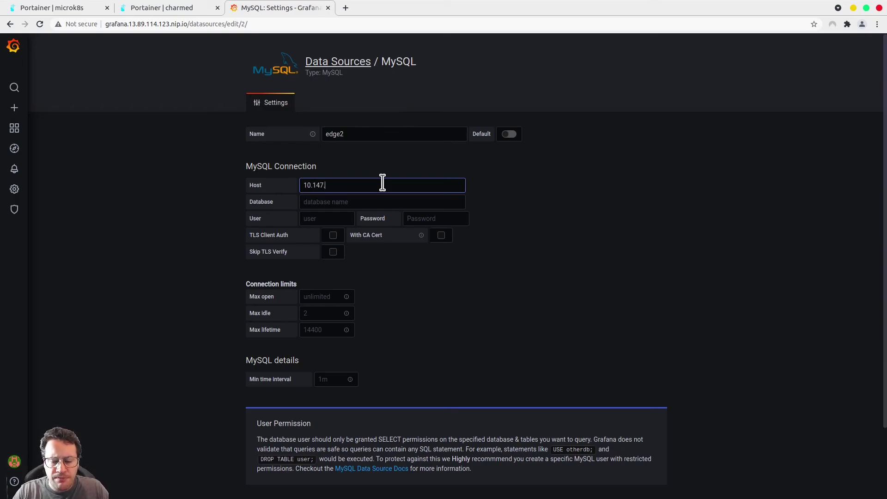
pyautogui.write('.20.13')
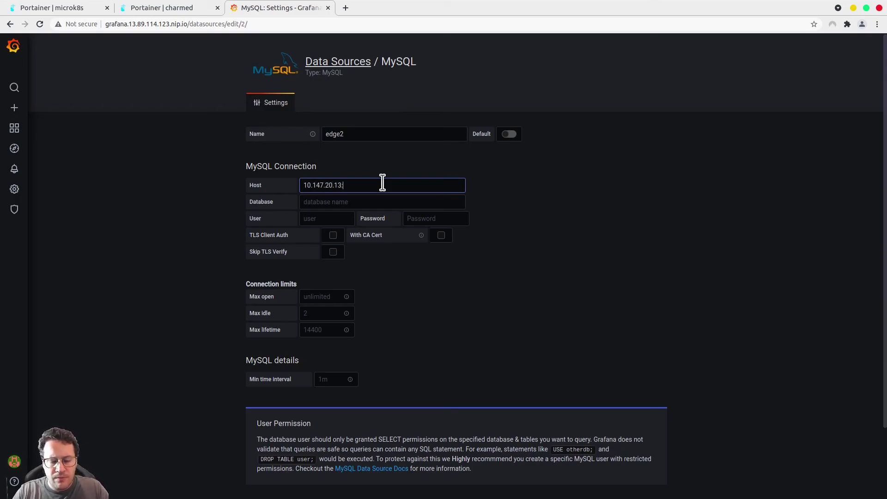
pyautogui.write(':30306')
pyautogui.click(330, 201)
pyautogui.write('edg')
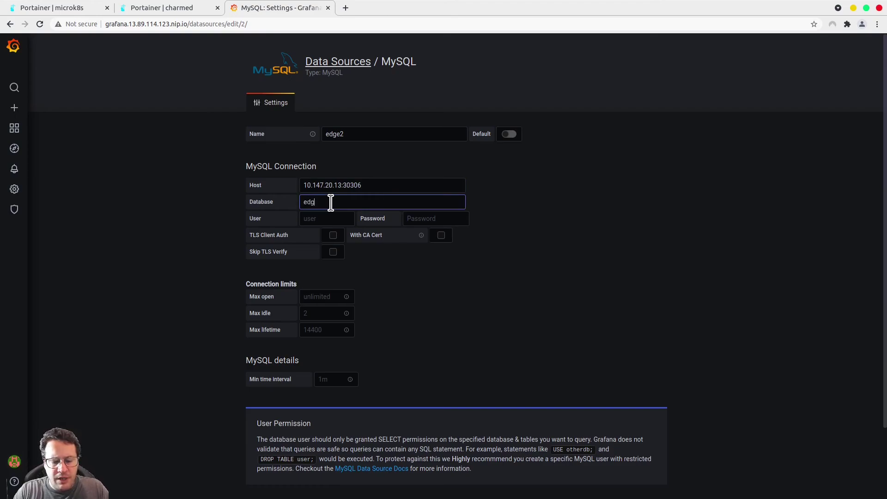
pyautogui.write('e2')
pyautogui.press('Tab')
pyautogui.write('root')
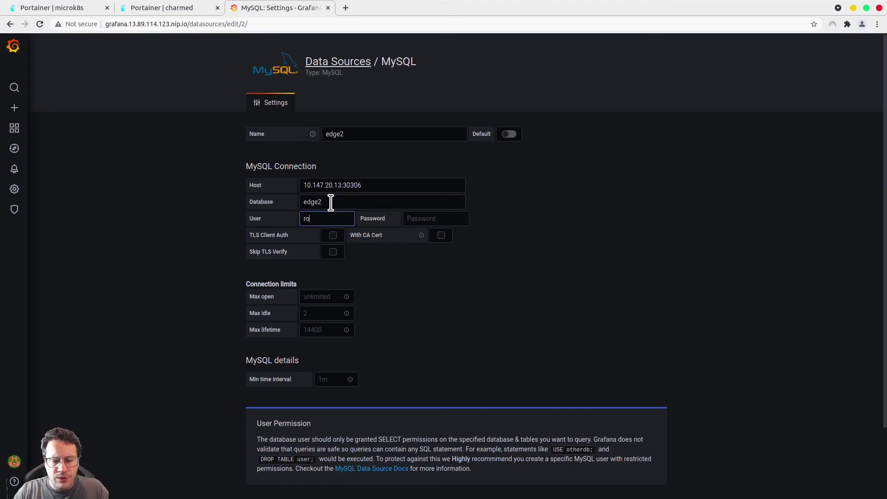
pyautogui.press('Tab')
pyautogui.write('••')
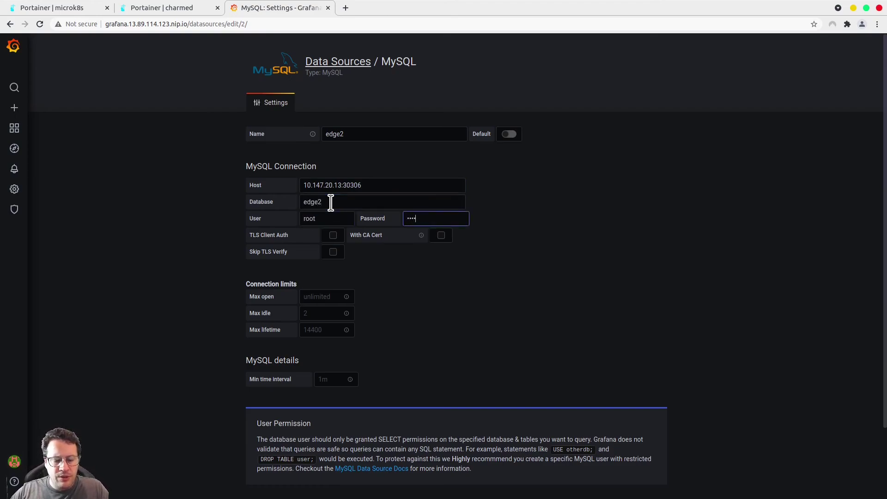
pyautogui.scroll(-2, 448, 303)
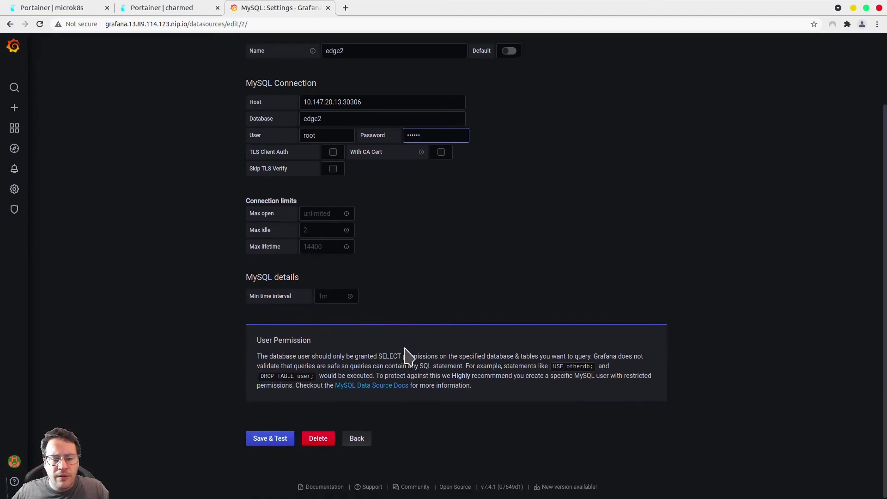
pyautogui.click(276, 444)
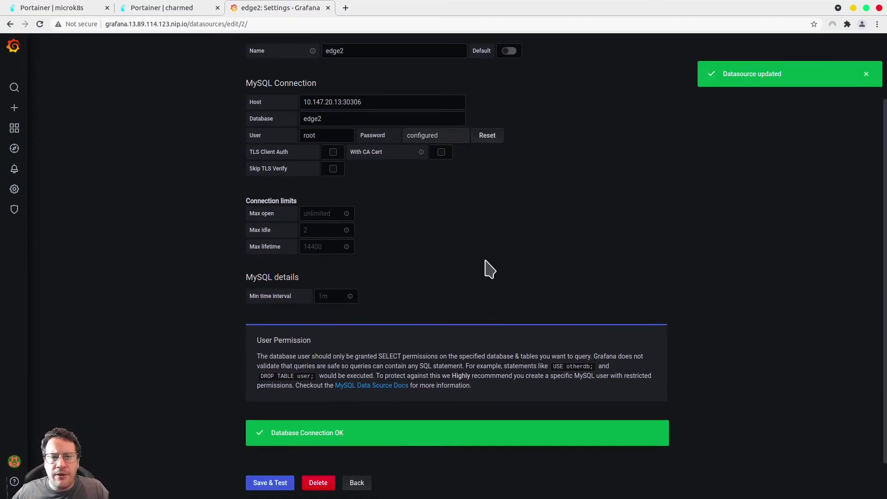
pyautogui.scroll(2, 485, 269)
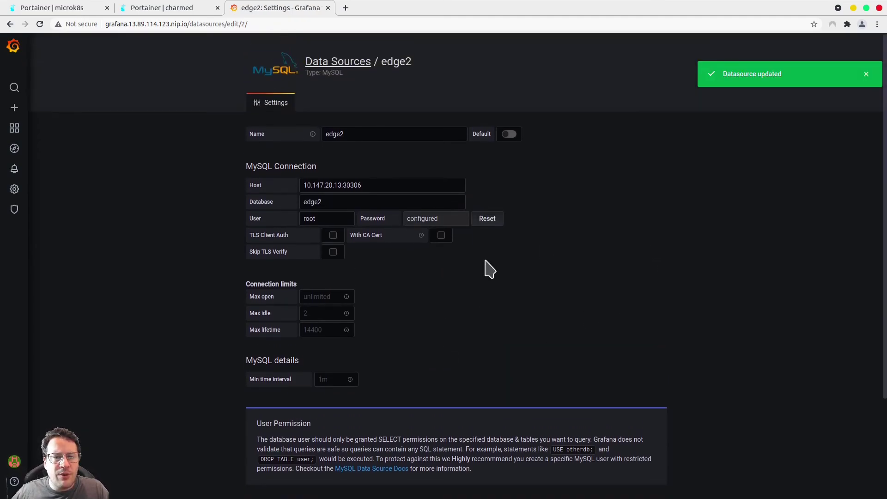
pyautogui.click(15, 189)
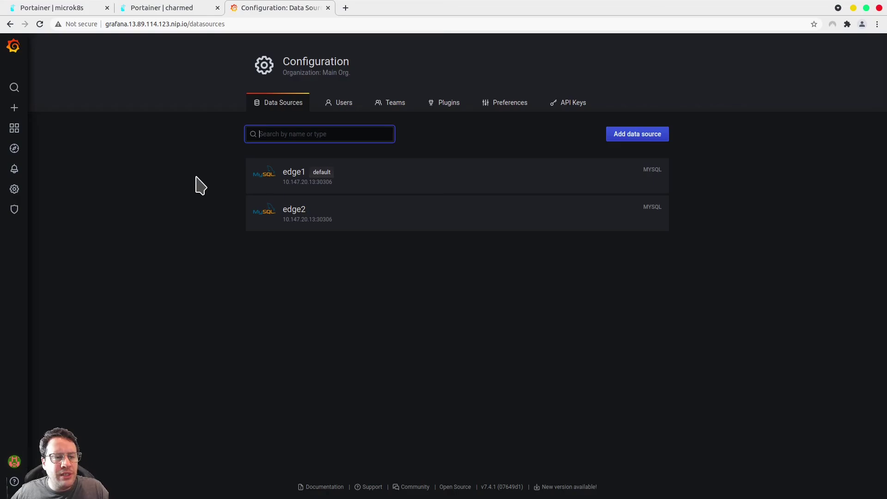
# Create a new dashboard from the Create menu and add its first panel
pyautogui.moveTo(15, 111)
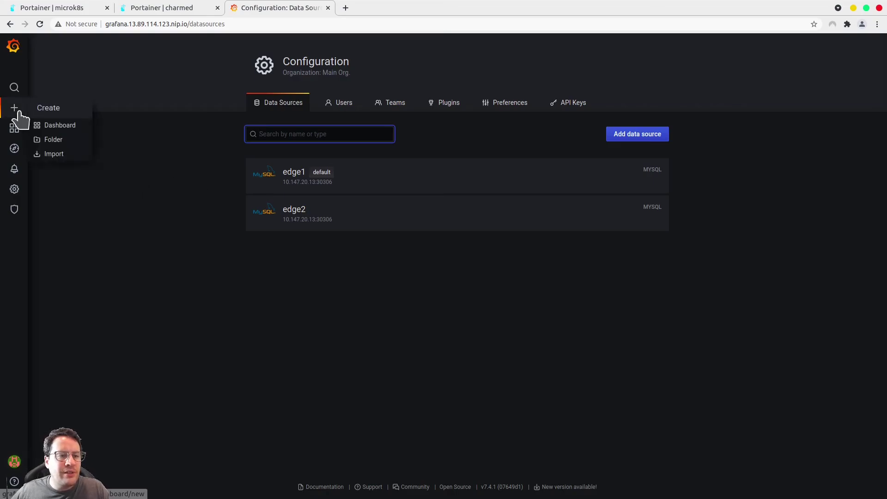
pyautogui.click(54, 127)
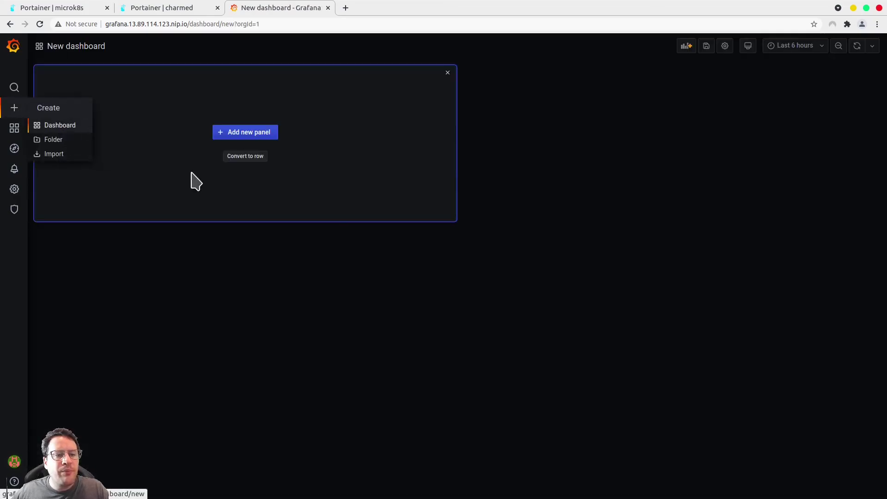
pyautogui.click(242, 134)
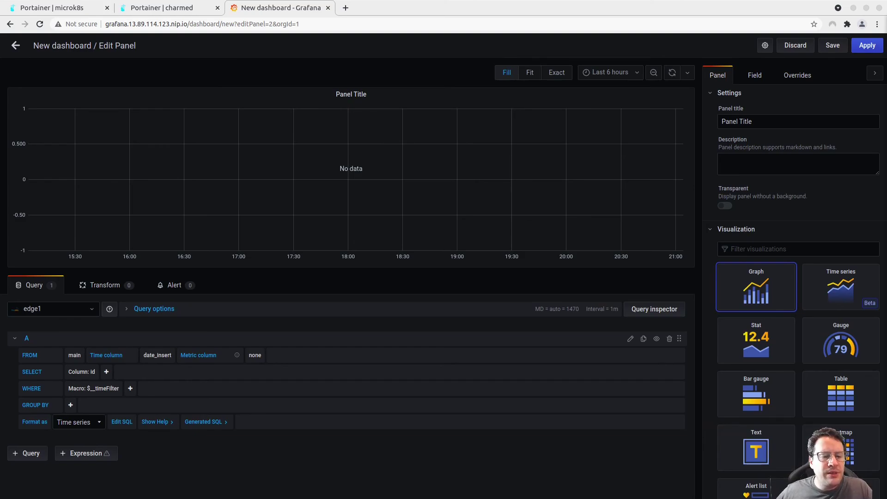
# Set the query format to Table and paste in the temperature and humidity SQL query
pyautogui.click(76, 422)
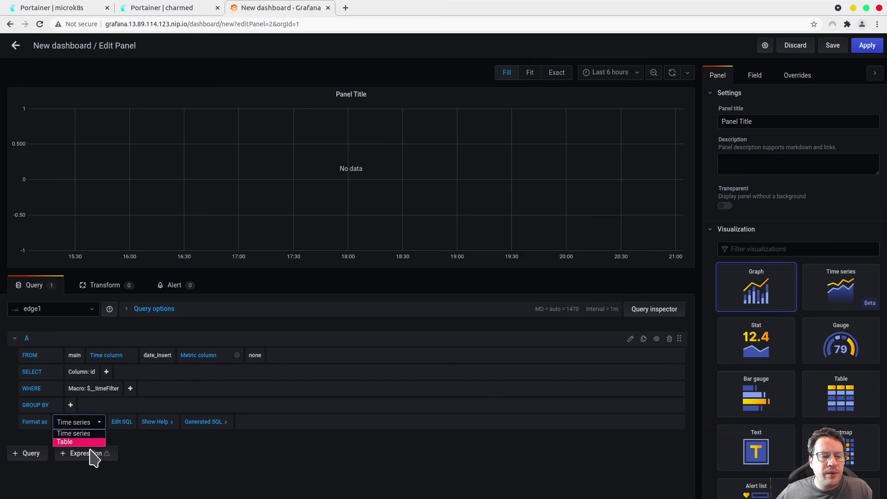
pyautogui.click(91, 442)
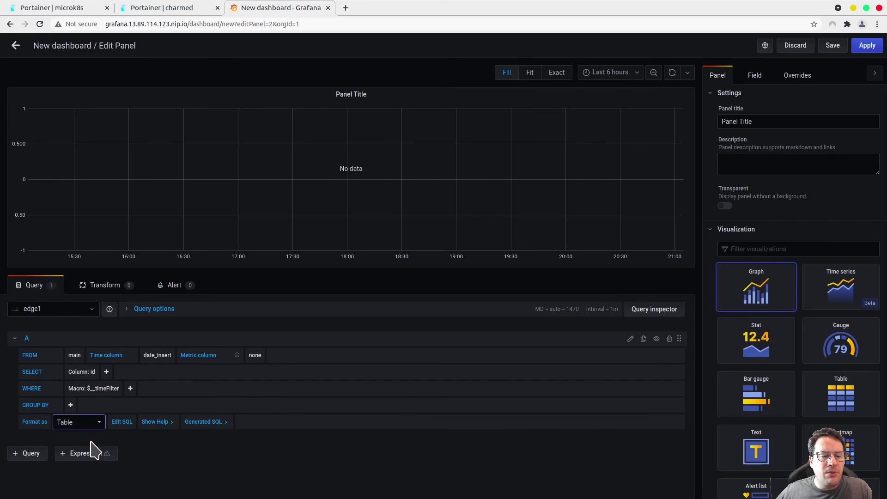
pyautogui.click(123, 423)
pyautogui.hotkey('alt', 'Tab')
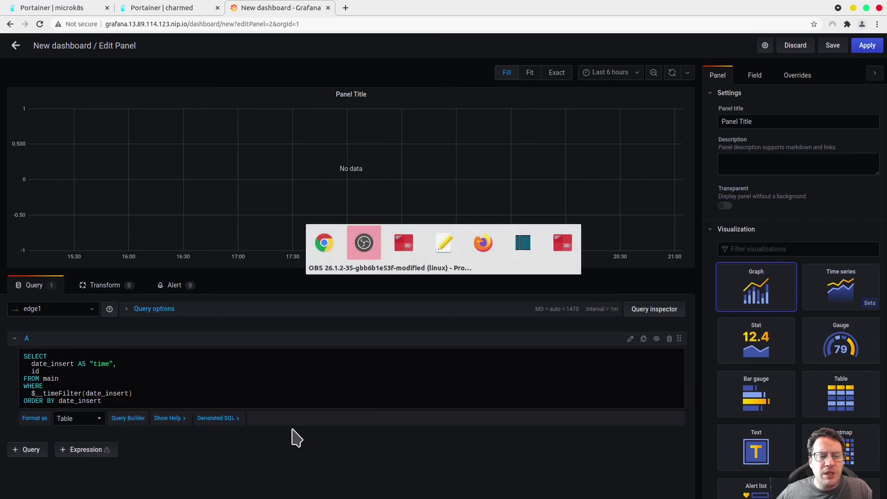
pyautogui.hotkey('alt', 'Tab')
pyautogui.hotkey('alt', 'Tab')
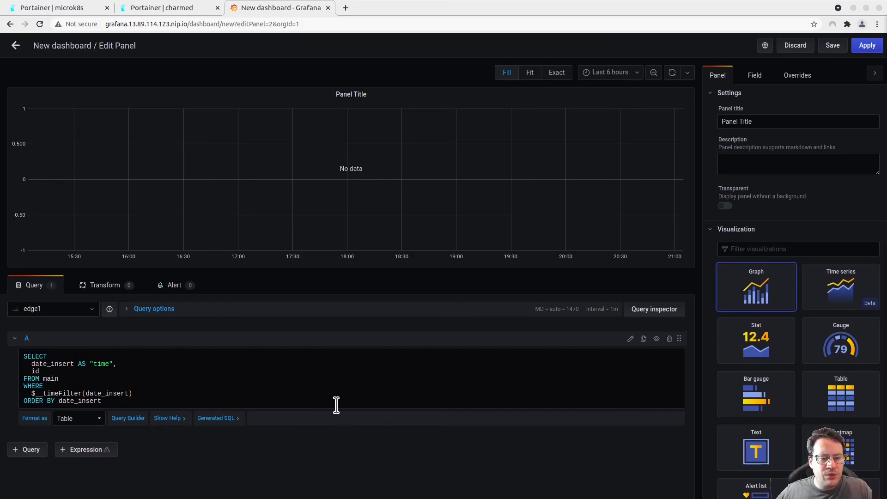
pyautogui.click(330, 384)
pyautogui.hotkey('ctrl', 'a')
pyautogui.write('SELECT   UNIX_TIMESTAMP(date_insert) AS "Date",   temp AS "Temperature",   humid AS "Humidity" FROM main')
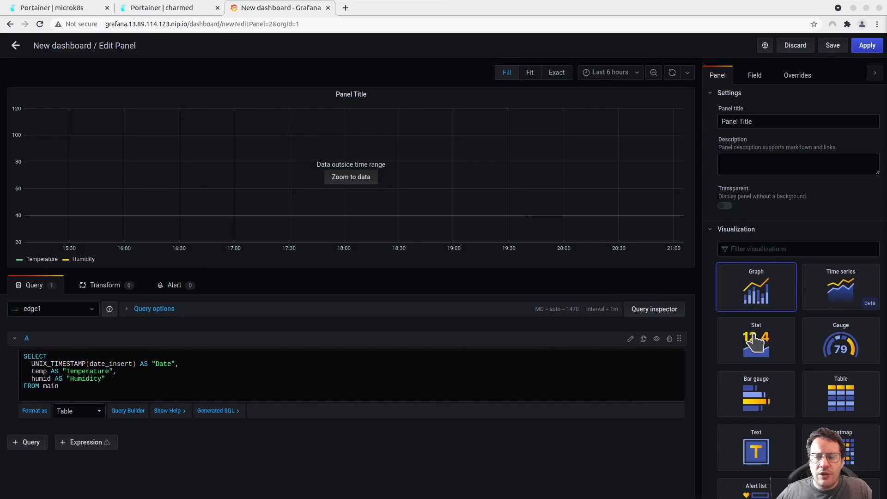
# Display it as a transparent Gauge panel titled 'Indoors' and apply it to the dashboard
pyautogui.click(864, 340)
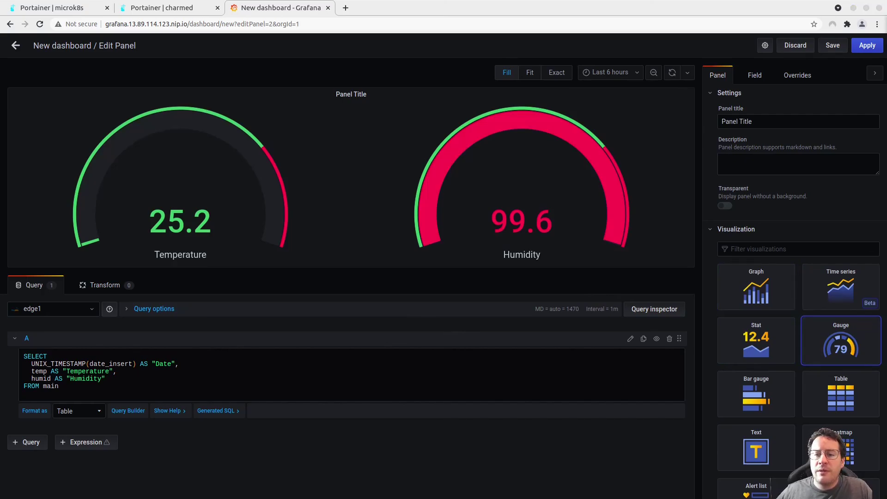
pyautogui.click(725, 206)
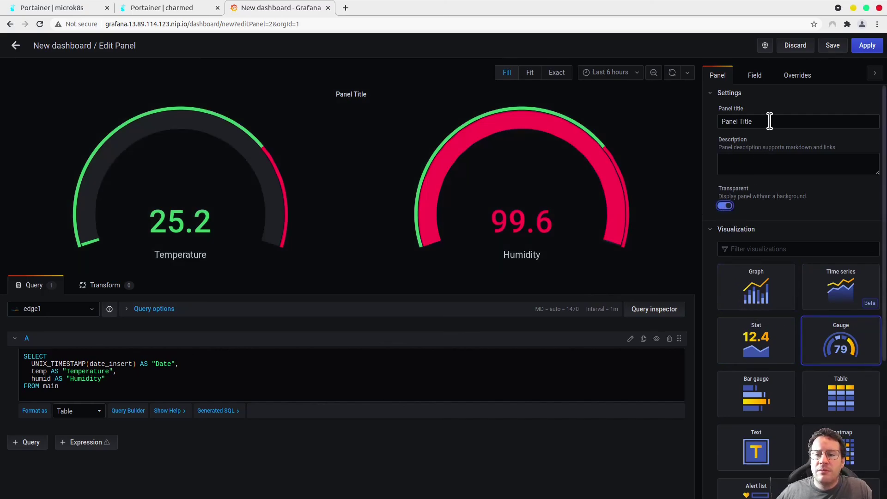
pyautogui.moveTo(770, 121); pyautogui.dragTo(697, 129)
pyautogui.write('Indoors')
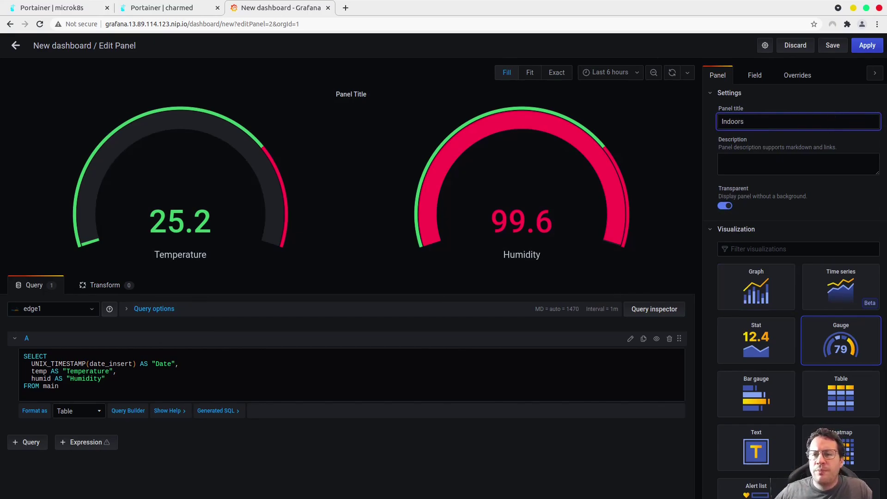
pyautogui.click(865, 47)
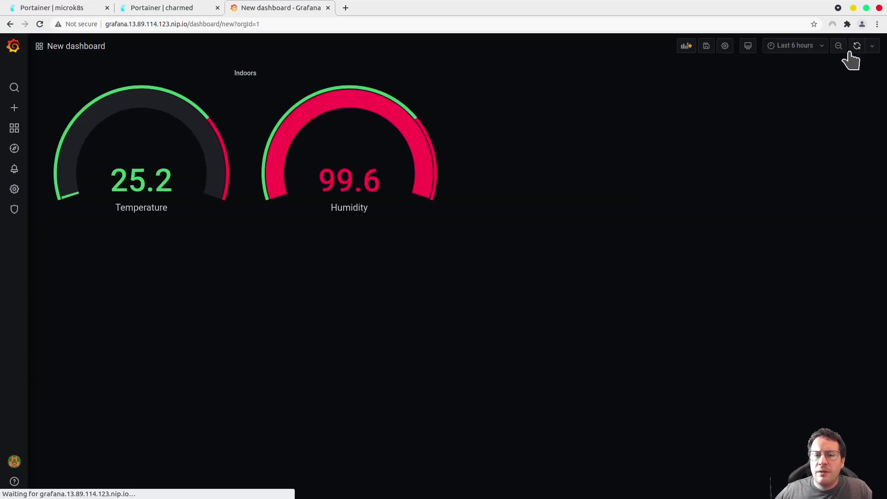
# Add a new panel with Table format and paste the temperature and humidity SQL query
pyautogui.click(683, 47)
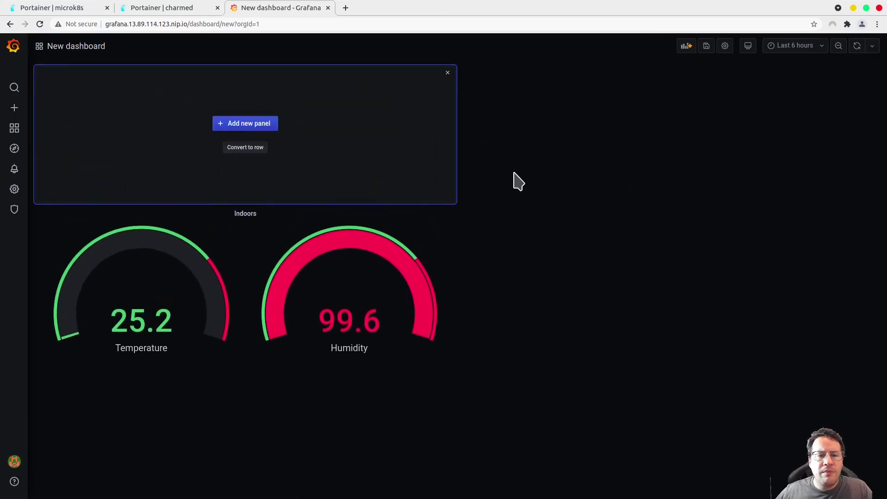
pyautogui.click(261, 133)
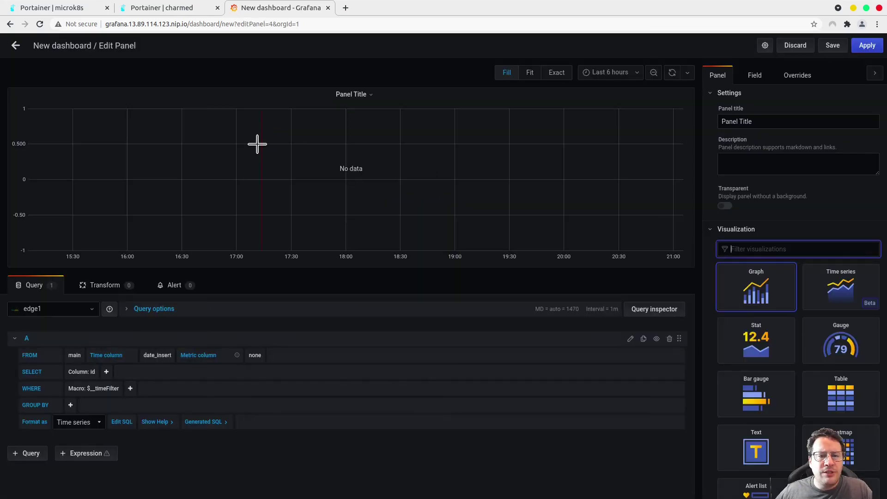
pyautogui.click(98, 425)
pyautogui.click(73, 443)
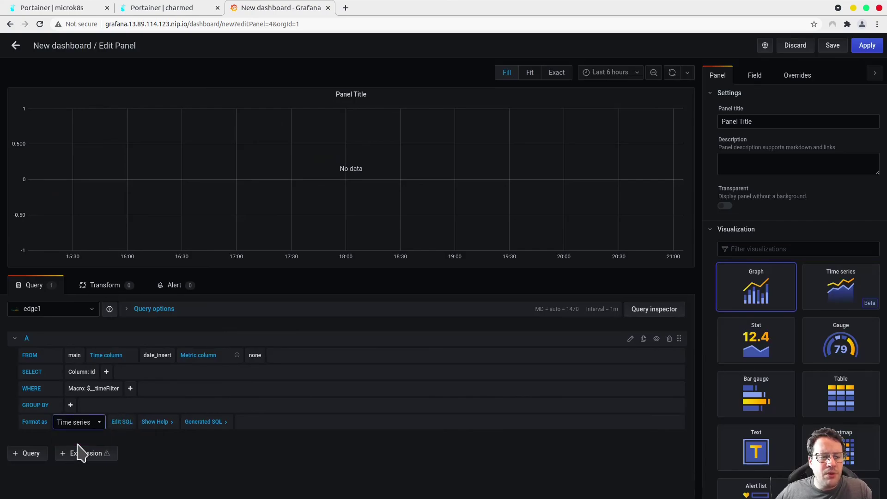
pyautogui.click(122, 422)
pyautogui.click(153, 372)
pyautogui.hotkey('ctrl', 'a')
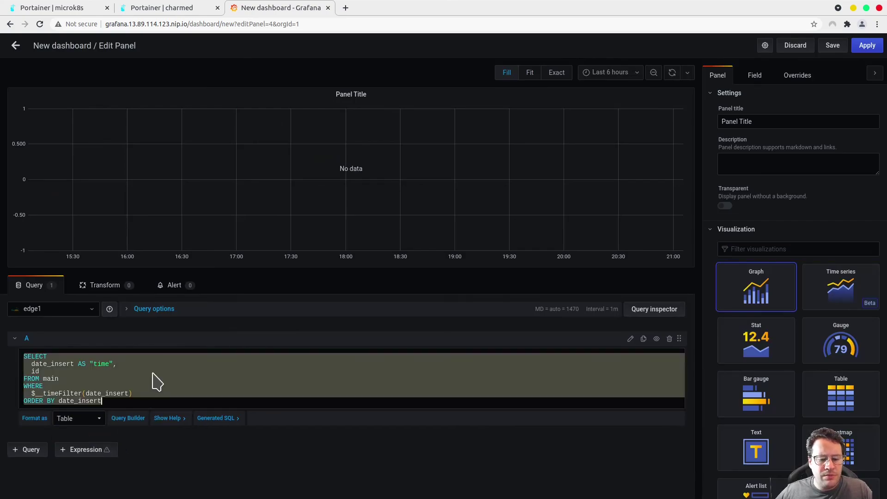
pyautogui.write('SELECT   UNIX_TIMESTAMP(date_insert) AS "Date",   temp AS "Temperature",   humid AS "Humidity" FROM main')
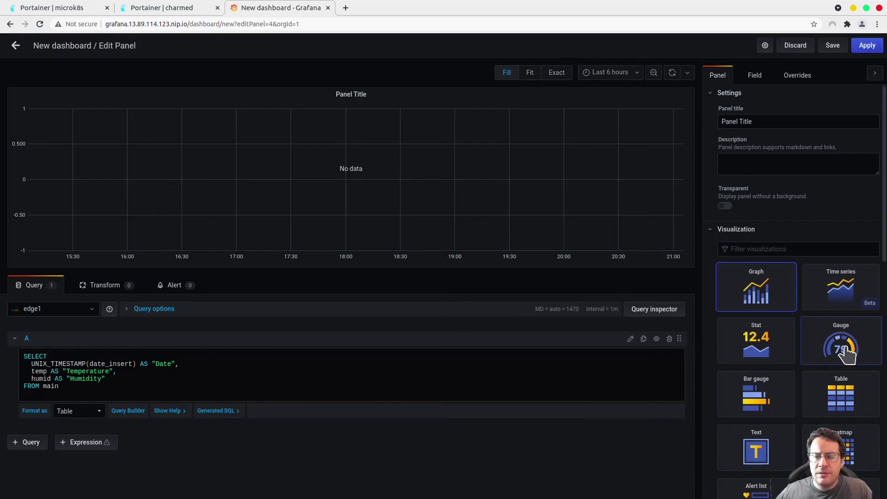
# Make it a transparent edge2 Gauge panel titled 'Outdoors', apply it, and resize to match Indoors
pyautogui.click(846, 352)
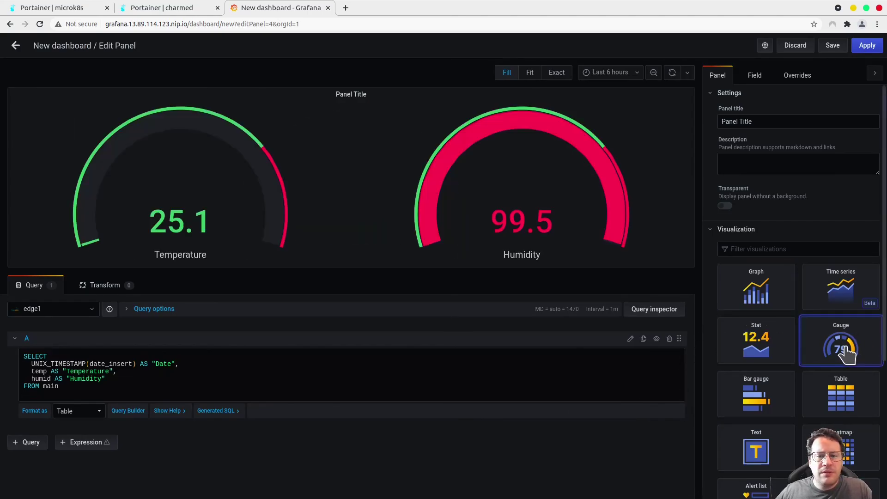
pyautogui.click(60, 313)
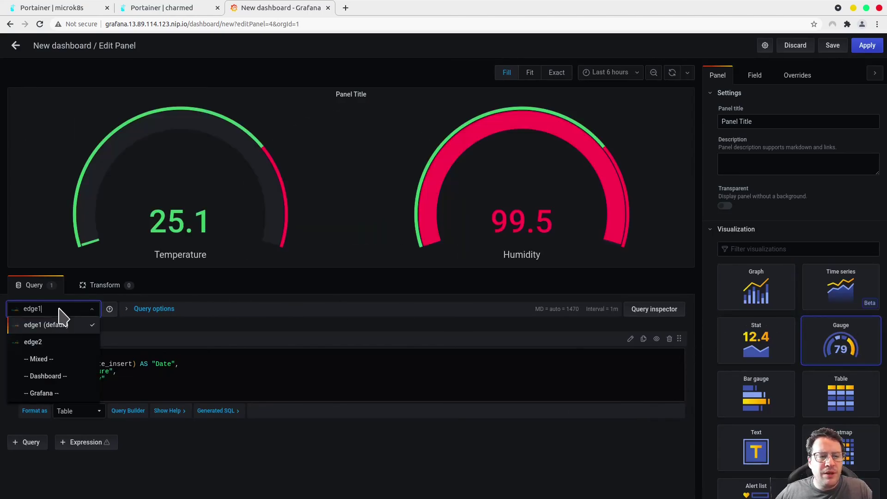
pyautogui.click(55, 342)
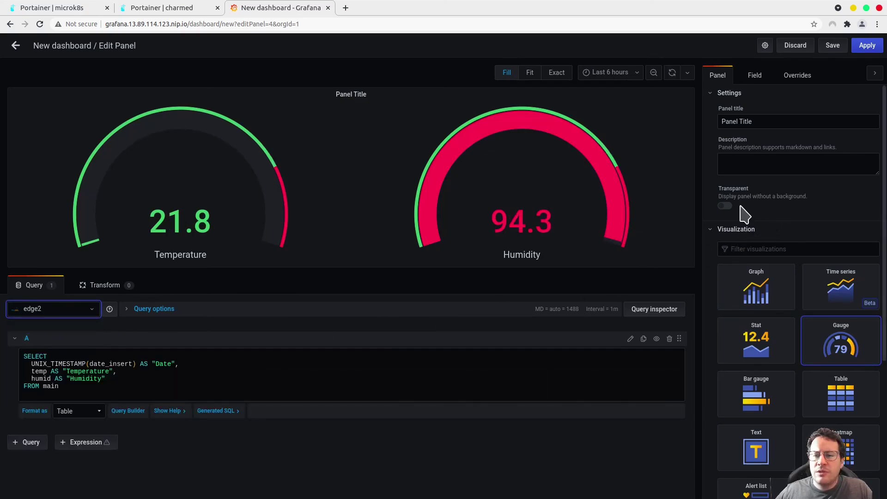
pyautogui.click(725, 206)
pyautogui.moveTo(749, 121); pyautogui.dragTo(717, 127)
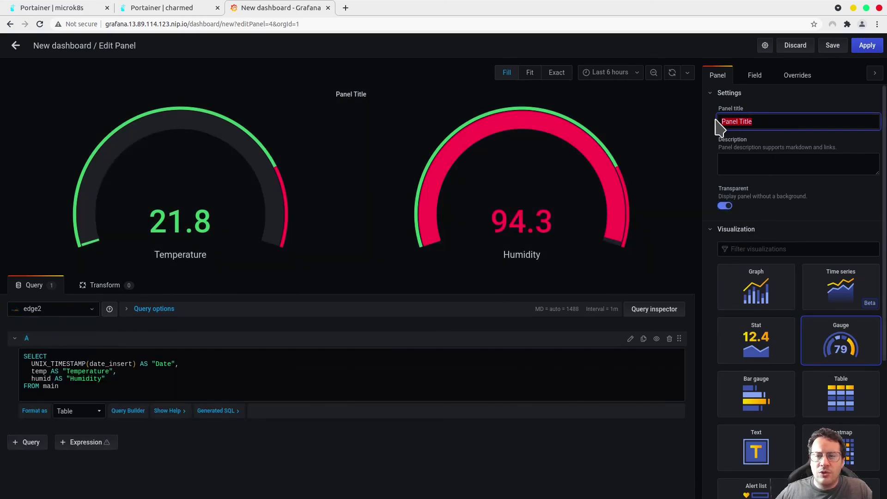
pyautogui.write('Outdoors')
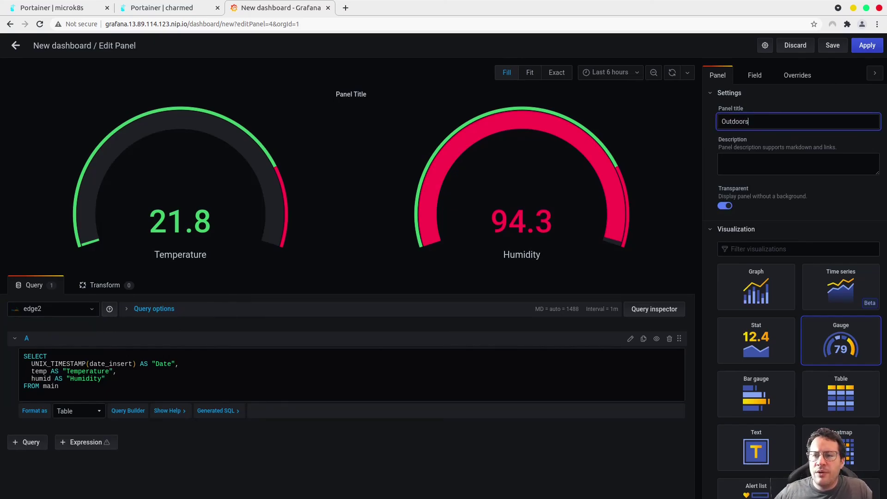
pyautogui.click(866, 45)
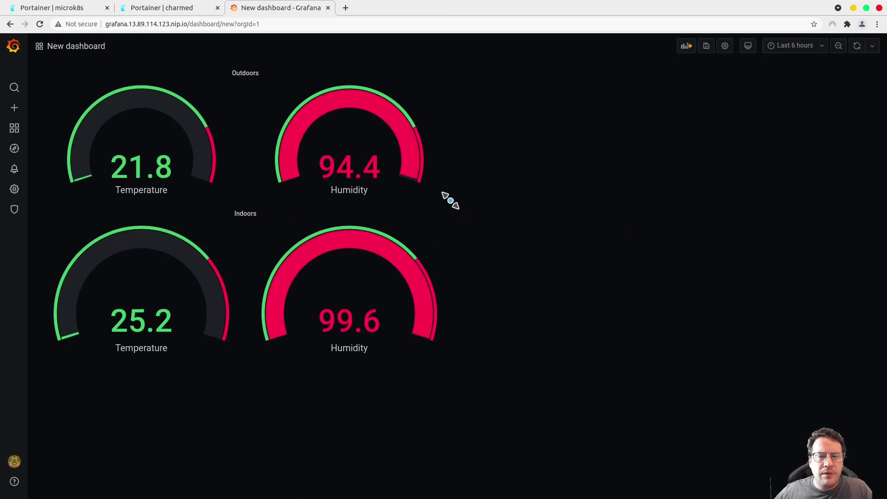
pyautogui.moveTo(450, 201); pyautogui.dragTo(460, 213)
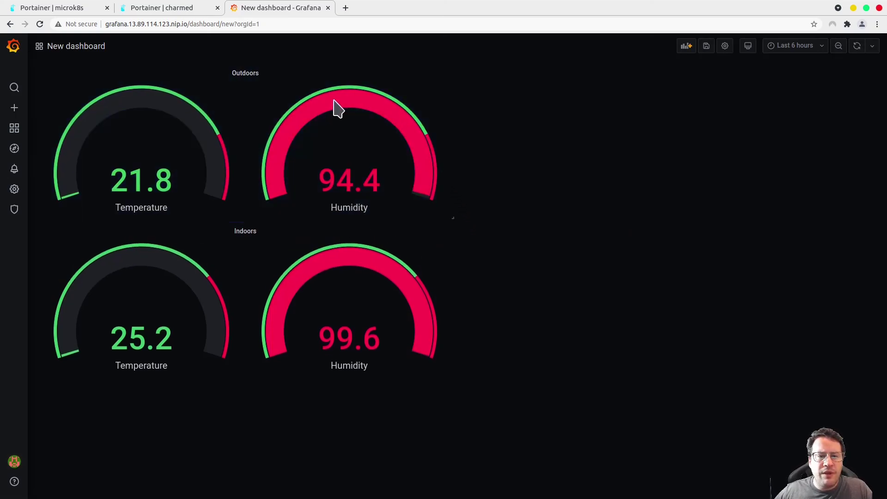